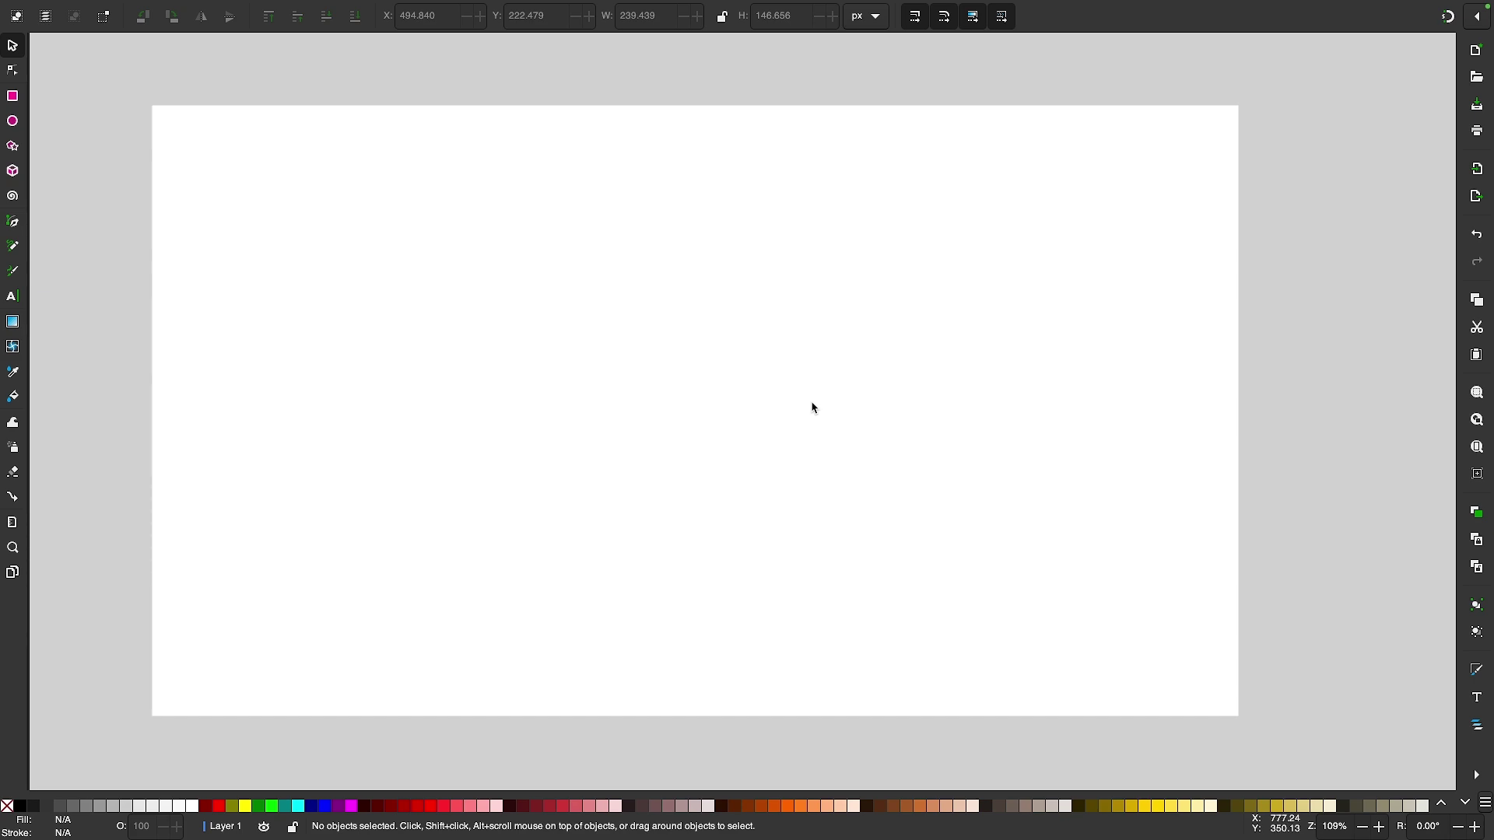
- With snapping on, draw a 1280 × 720 px rectangle over the whole page and fill it white
left_click(1447, 15)
left_click(13, 95)
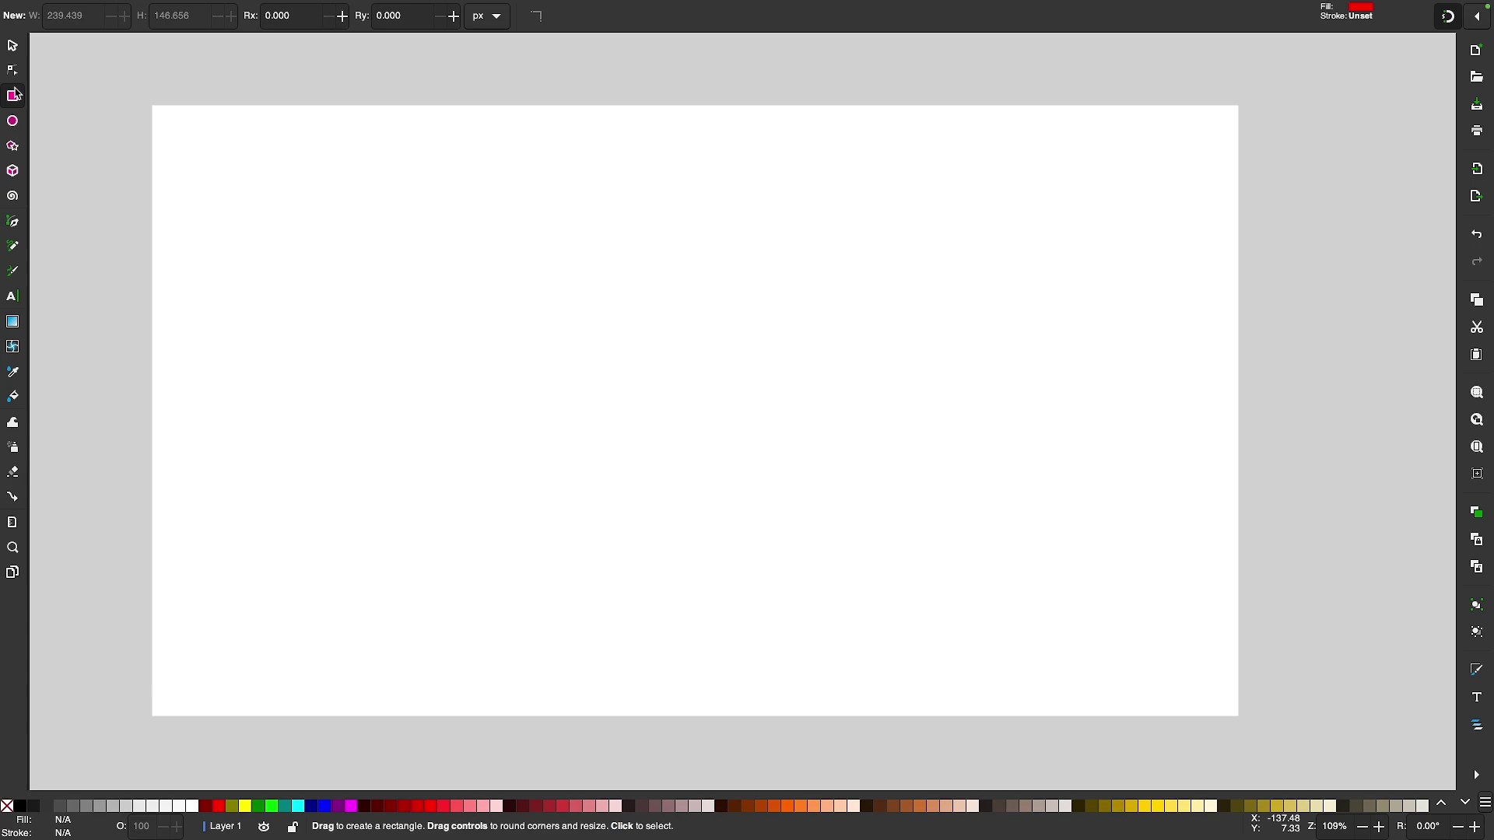
left_click_drag(151, 107, 1238, 715)
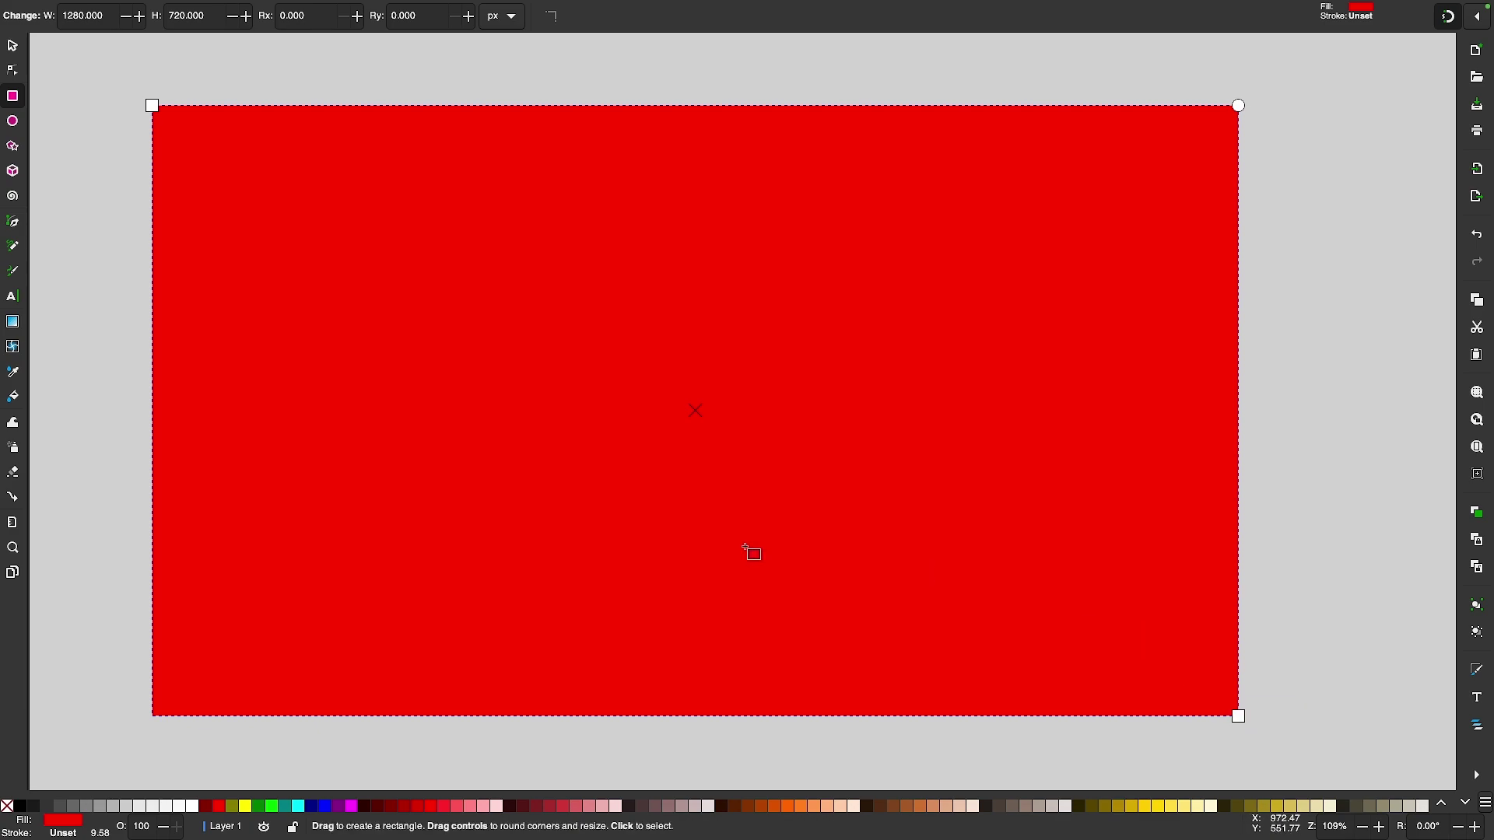
left_click(191, 806)
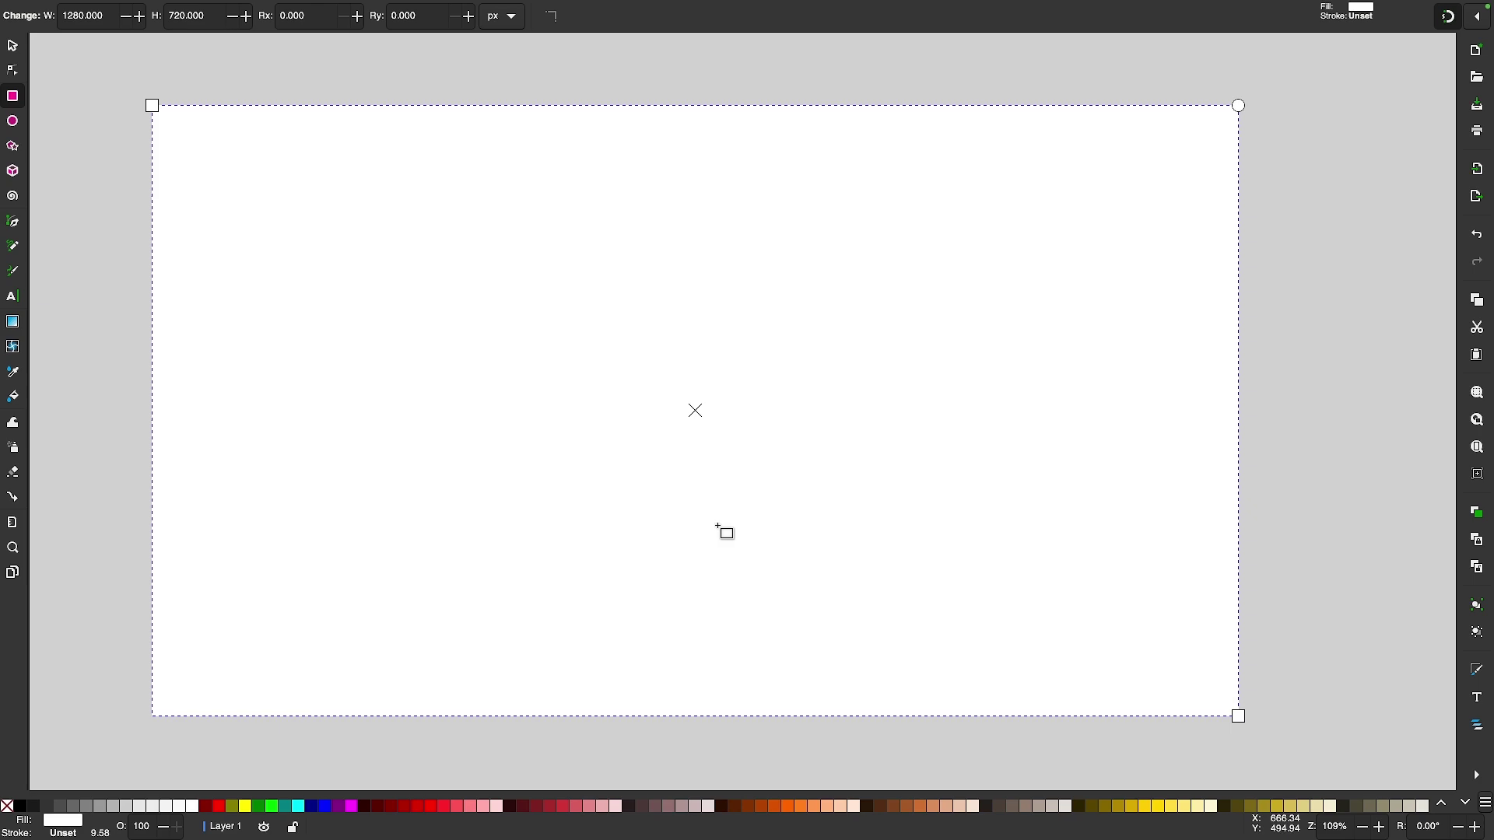
- In Fill and Stroke, give the rectangle a white-to-transparent linear gradient and select its end stop
mouse_move(471, 6)
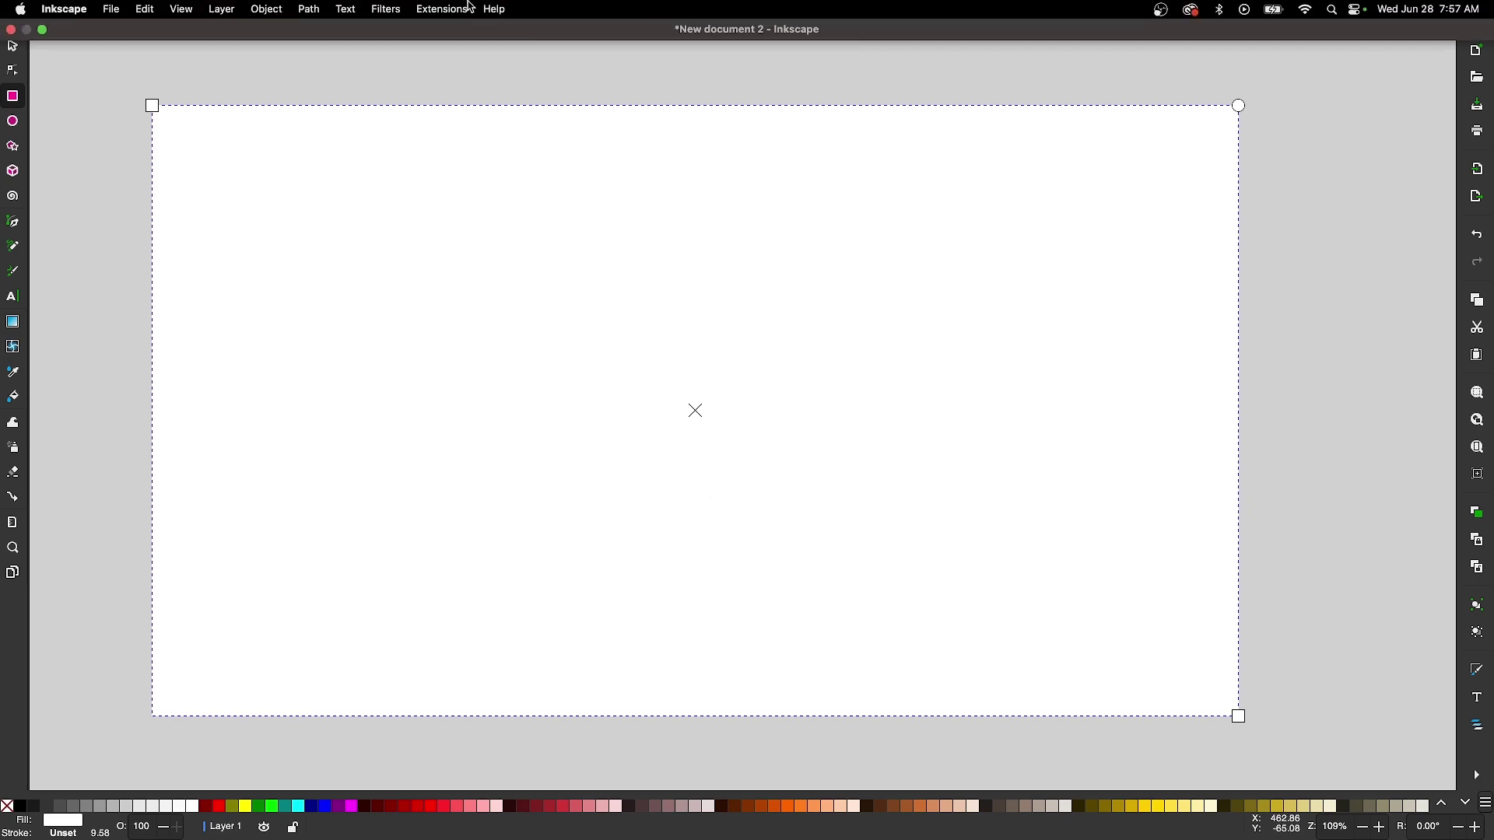
left_click(309, 8)
mouse_move(287, 10)
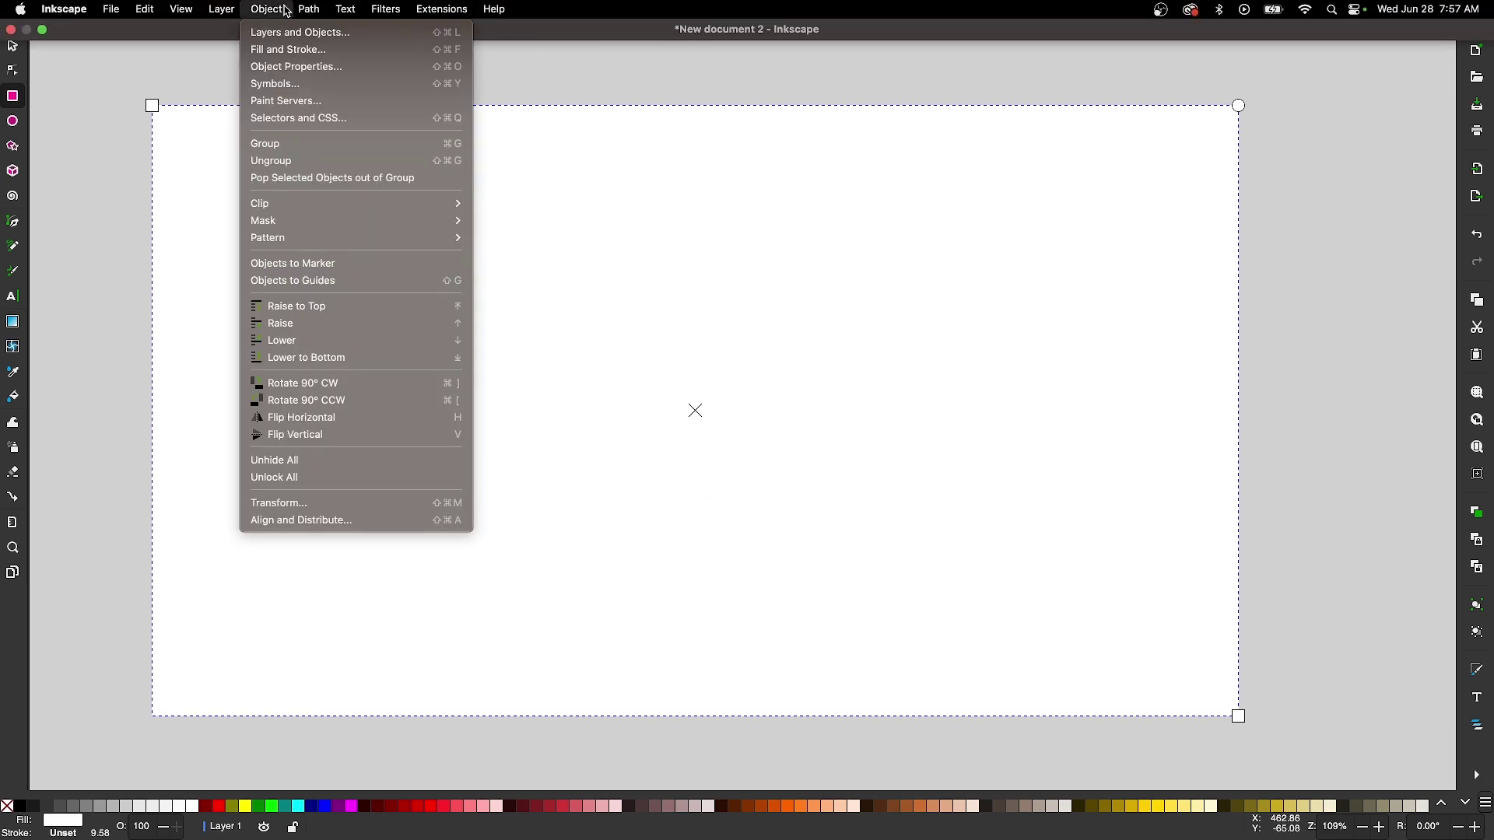
left_click(275, 50)
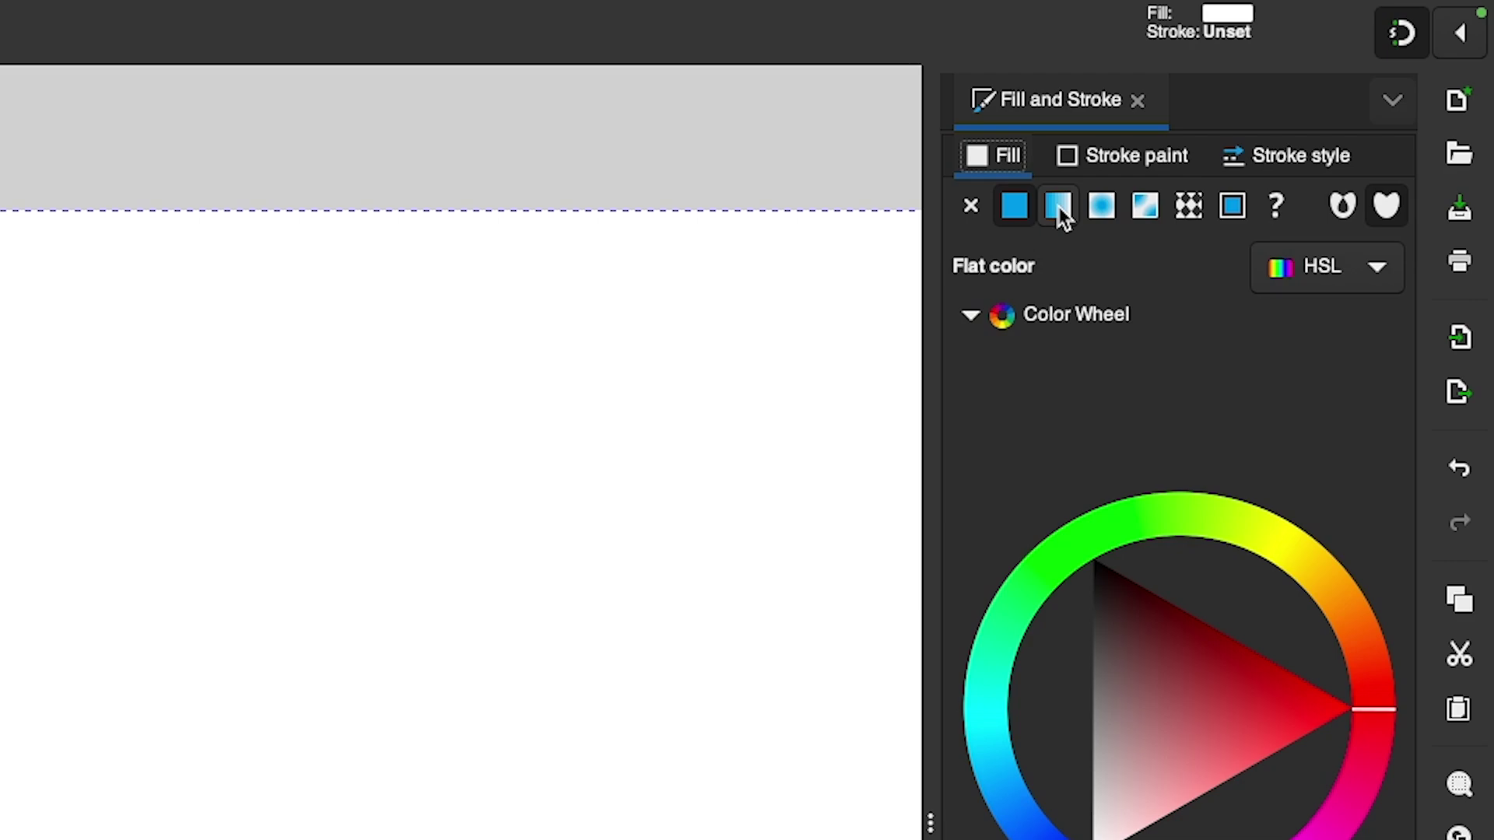
left_click(1060, 208)
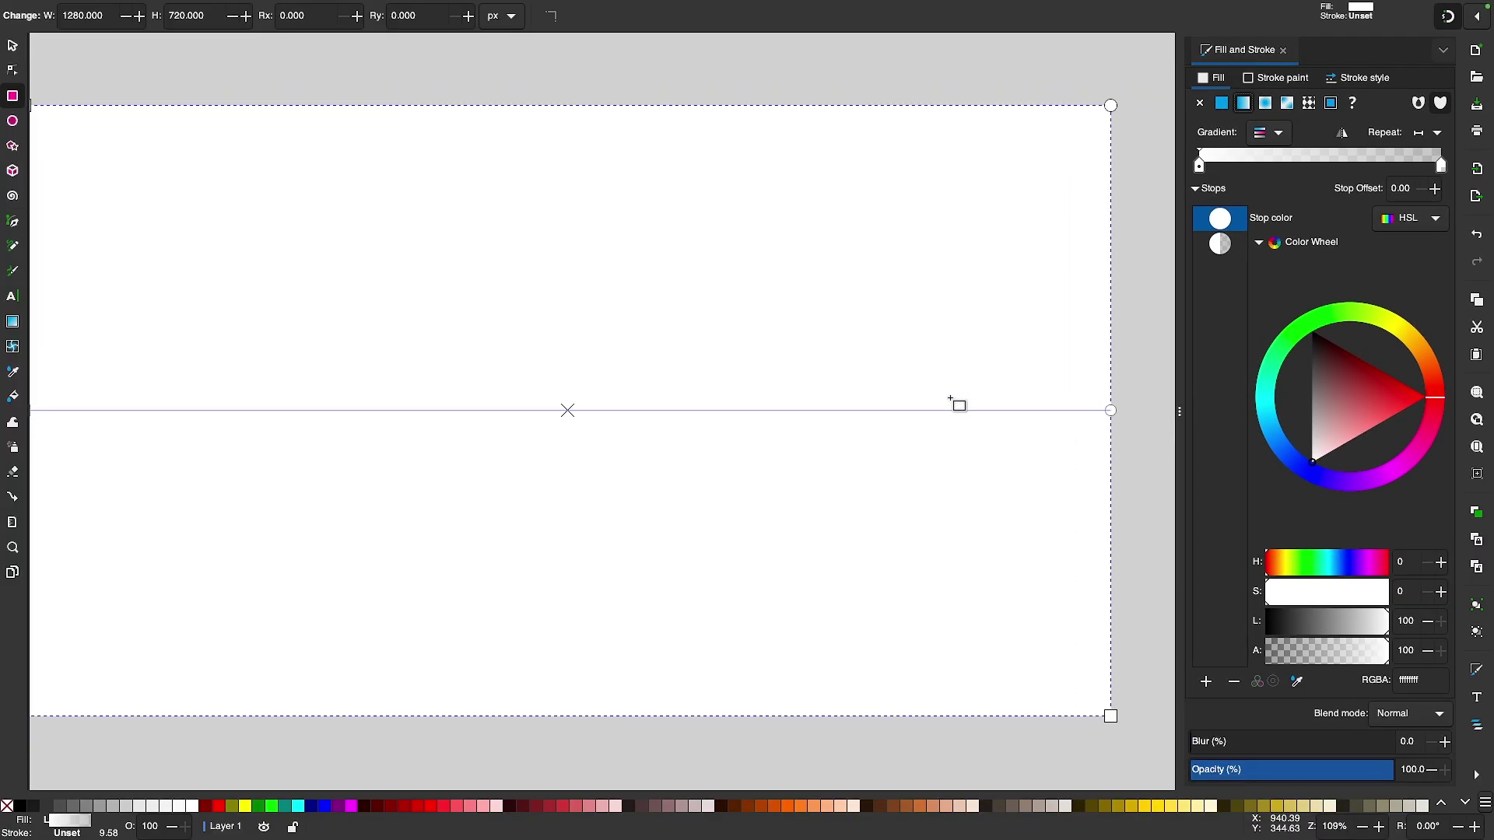
scroll(957, 404, "down", 1)
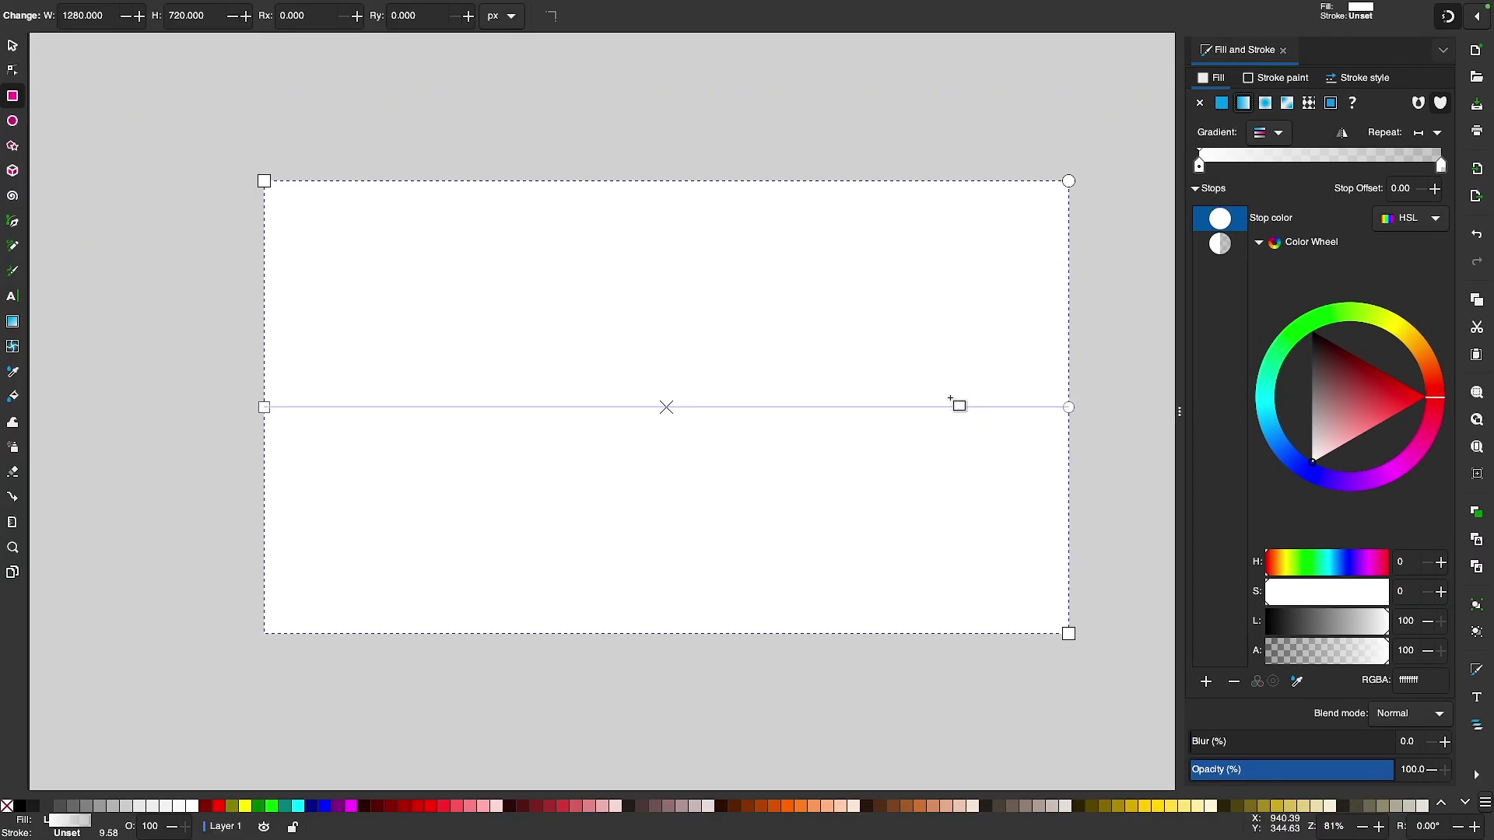
left_click(1068, 407)
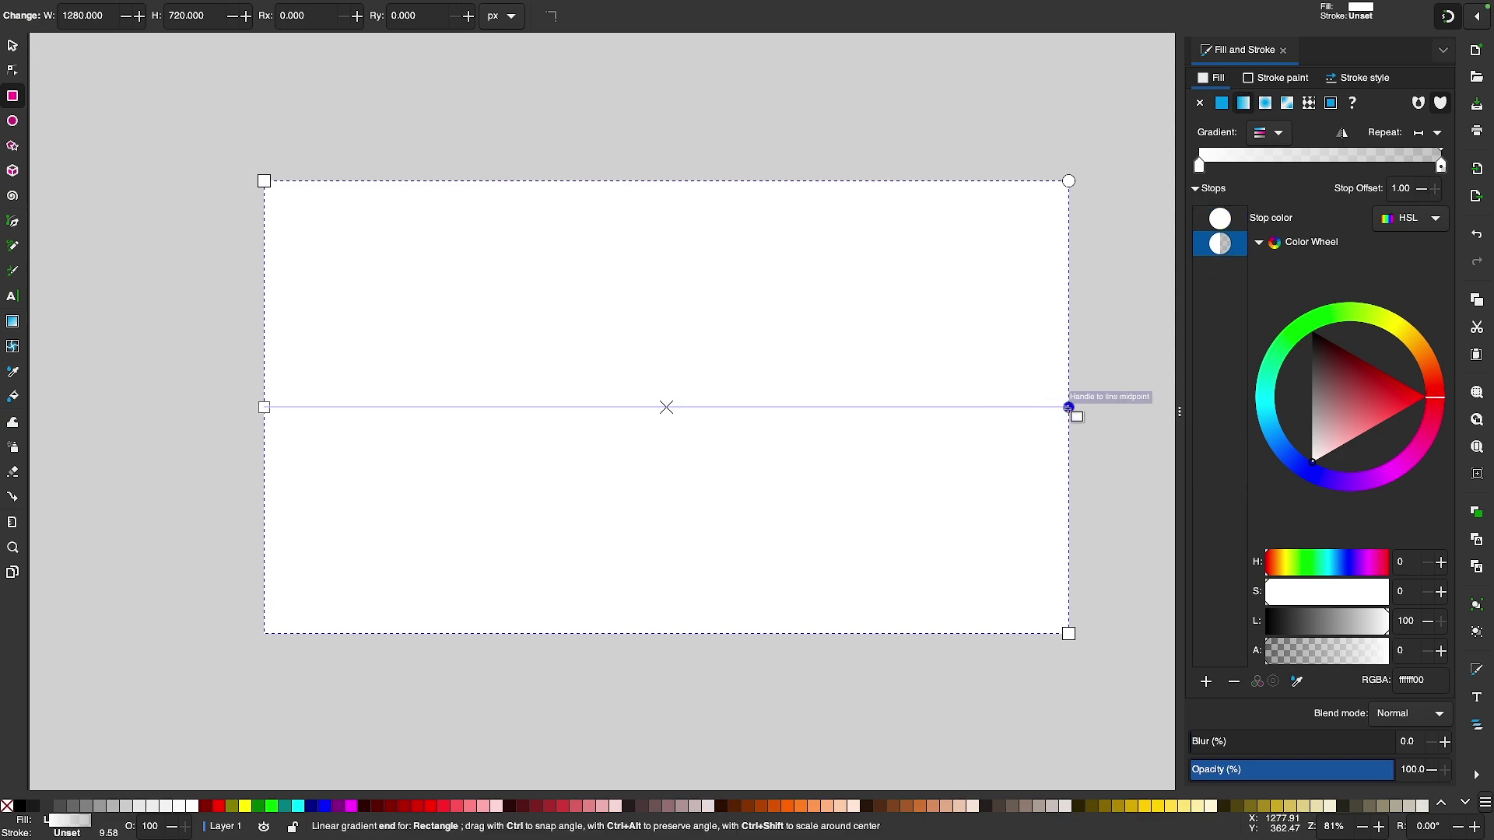
- Make the end stop black and reposition the gradient handles to run vertically from white to black
left_click(22, 809)
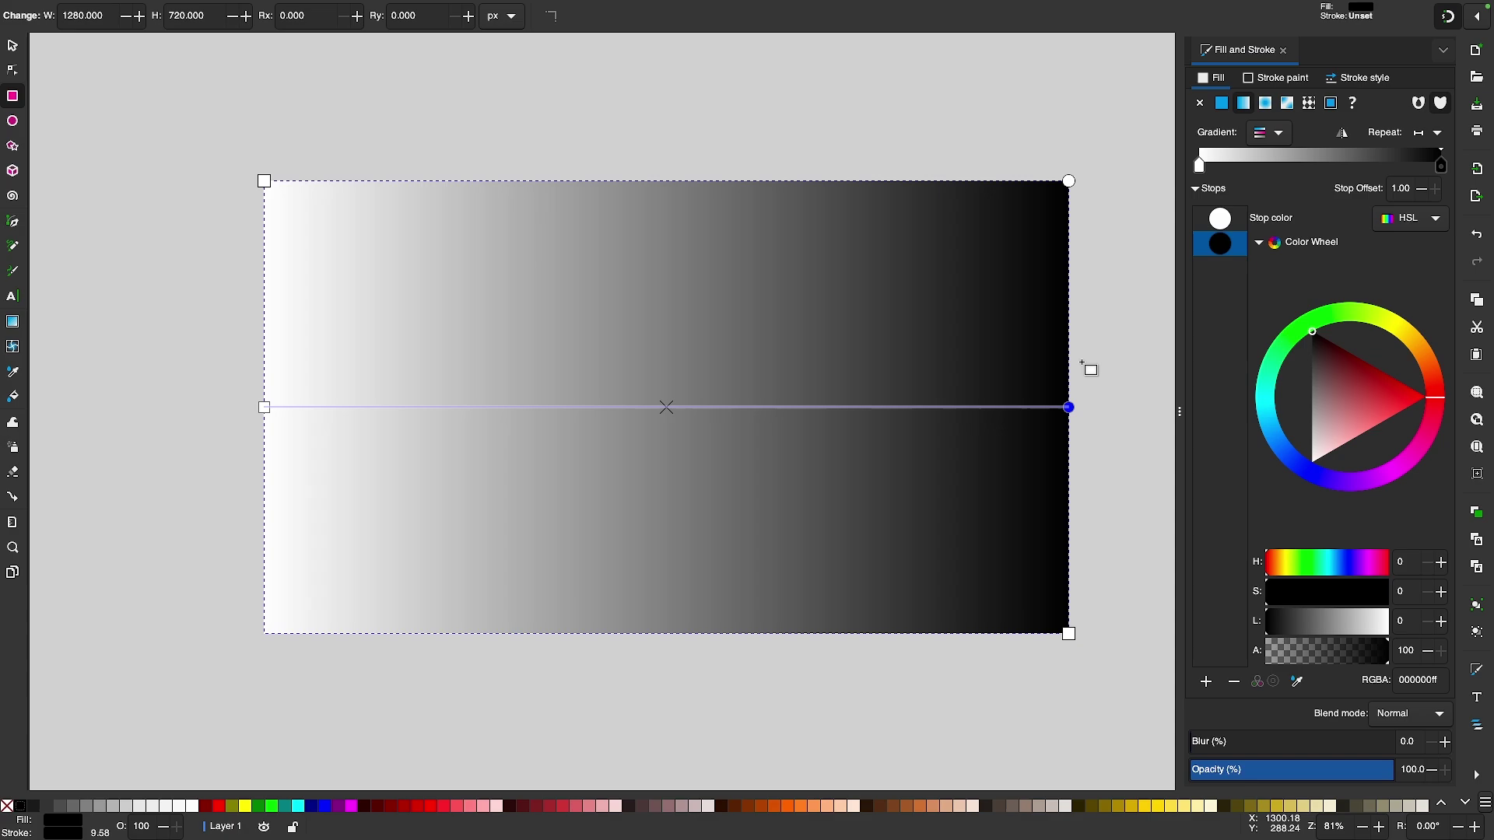
left_click_drag(1069, 407, 1067, 632)
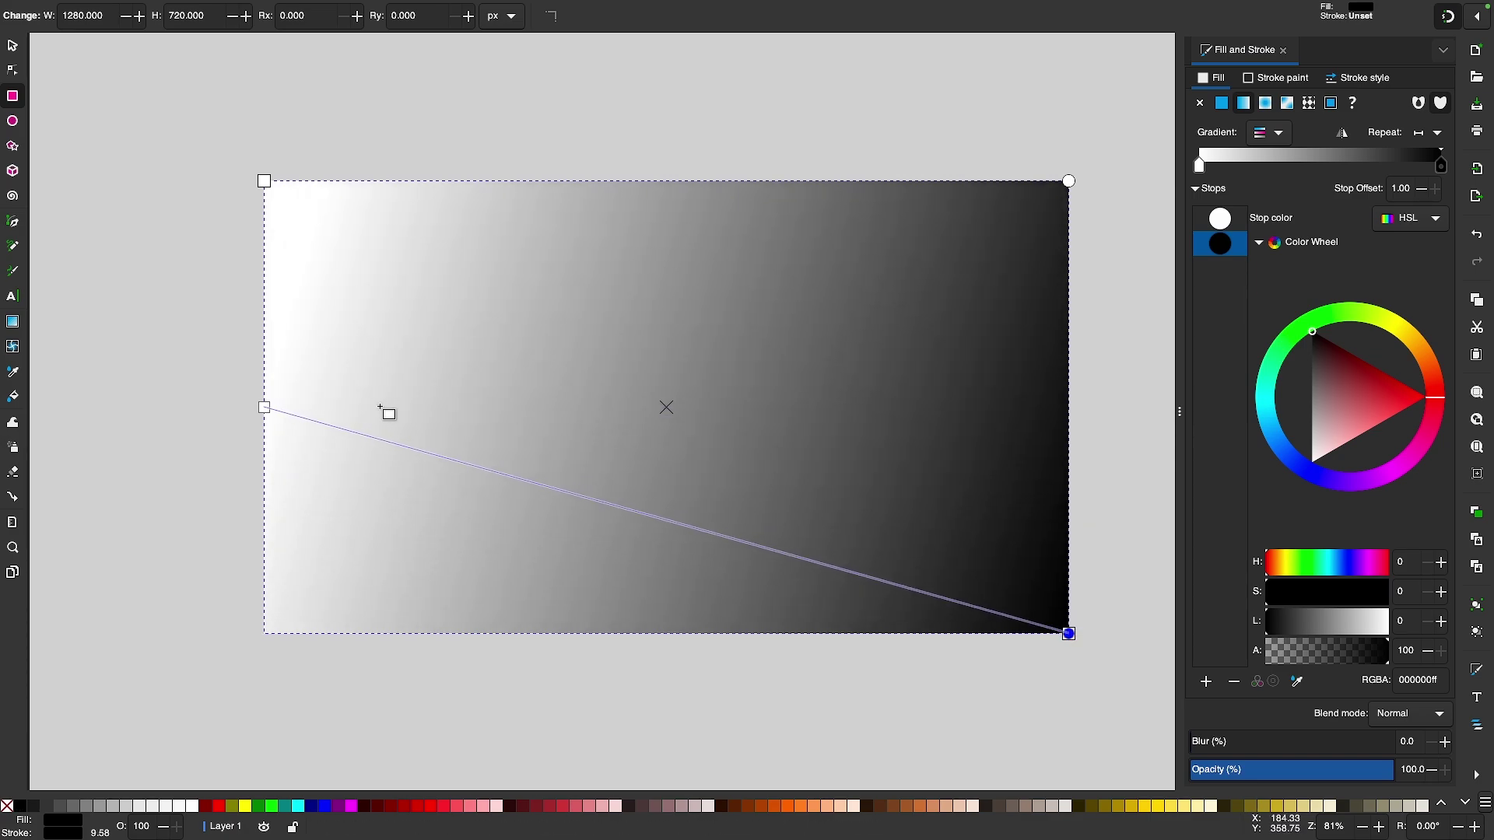
left_click_drag(264, 407, 1068, 181)
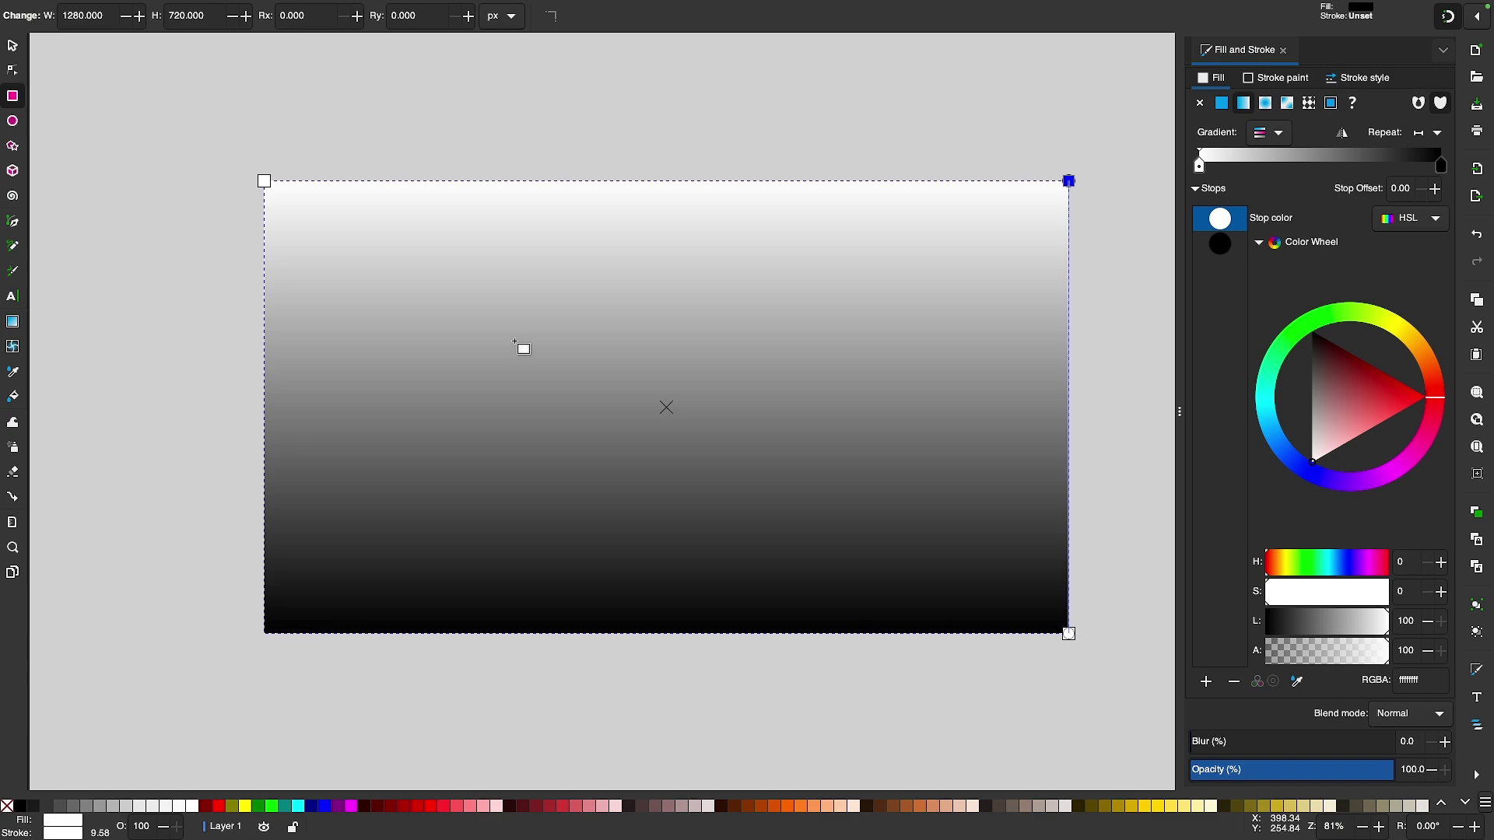
scroll(514, 341, "up", 1)
scroll(514, 341, "right", 1)
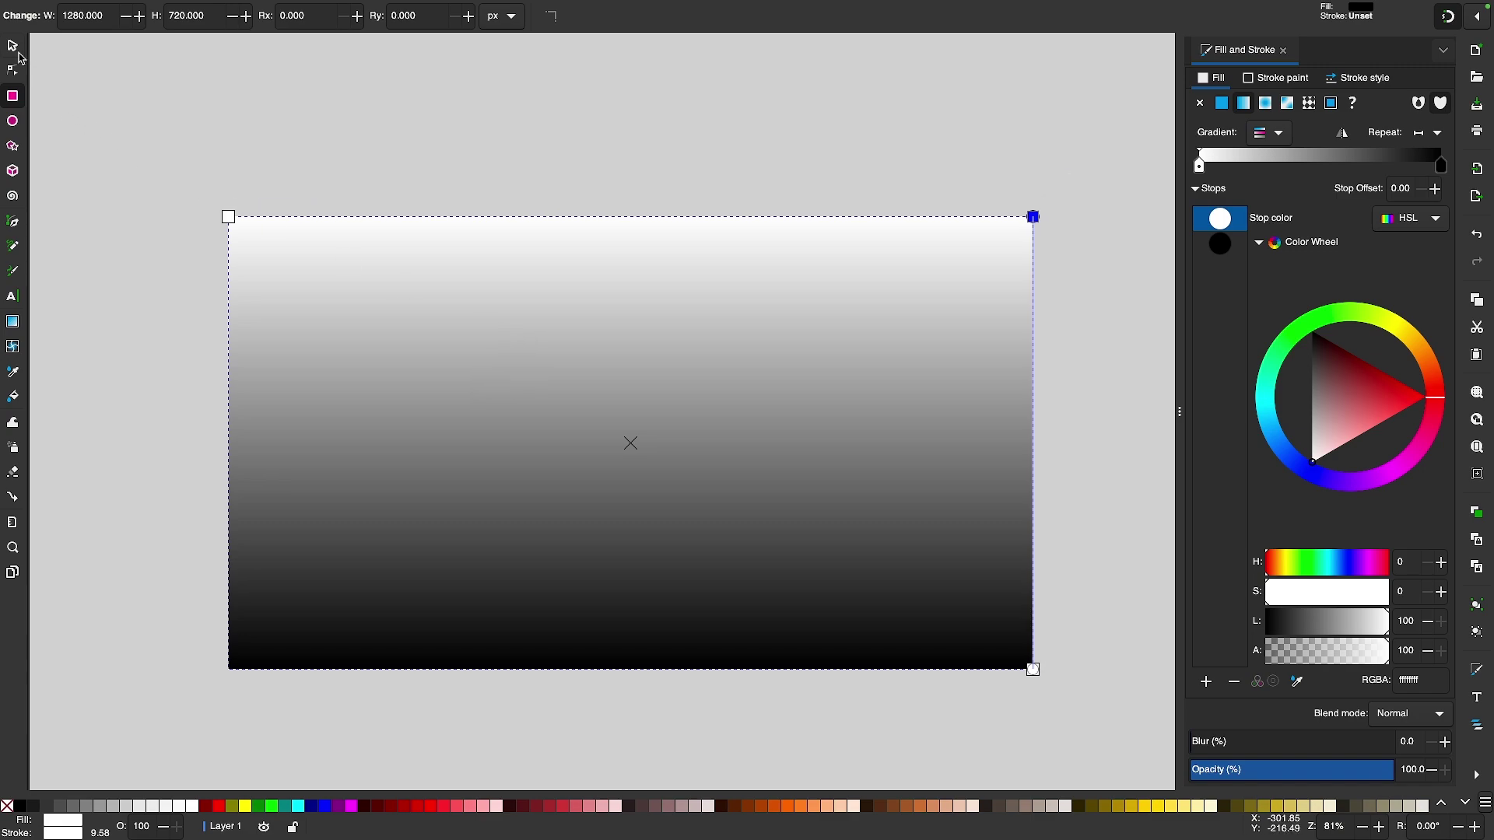
- In Layers and Objects, collapse and lock Layer 1, then add Layer 2 above it
key("s")
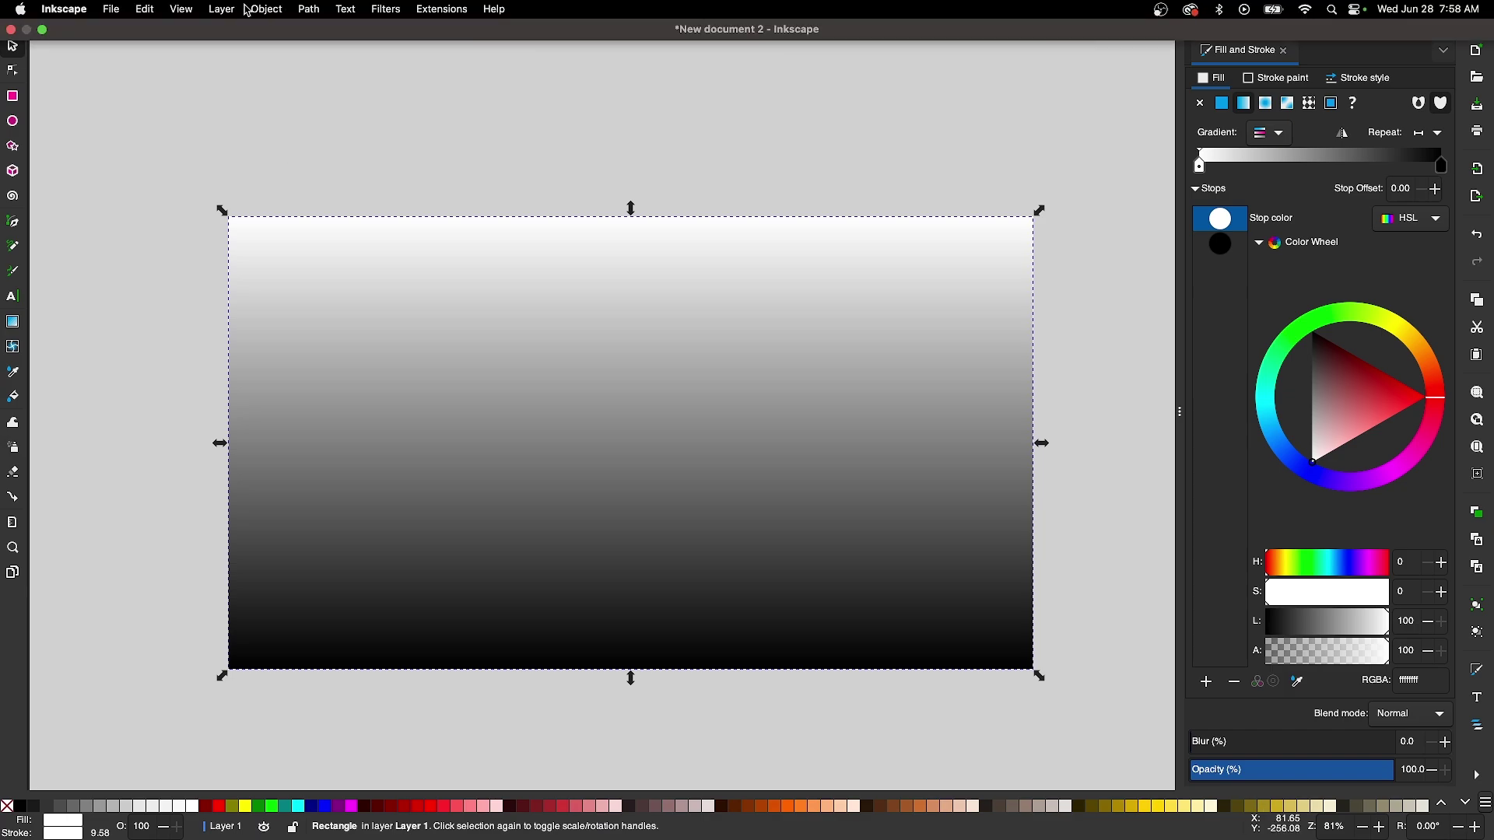
left_click(222, 9)
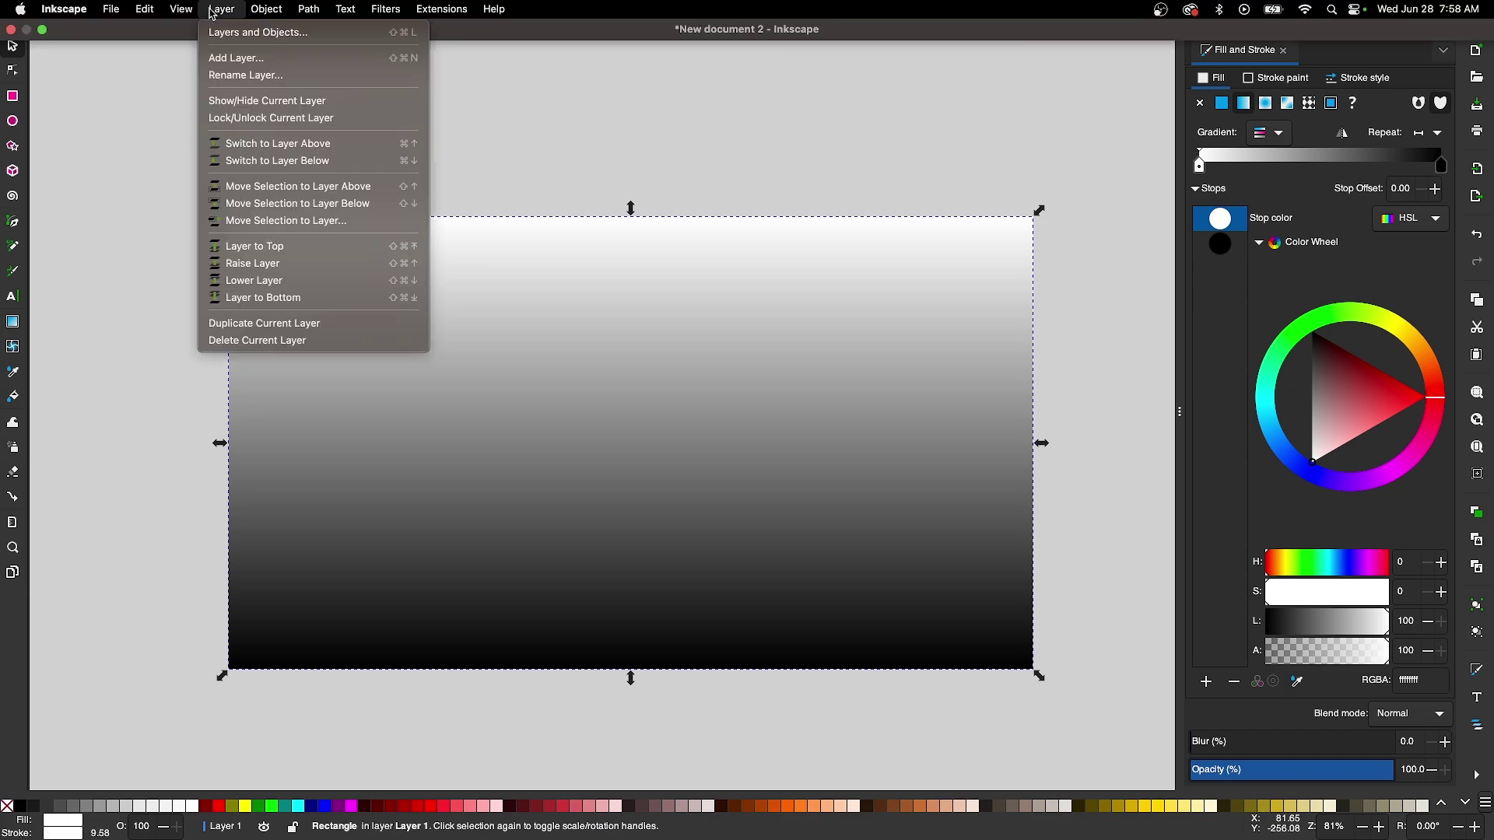
left_click(236, 33)
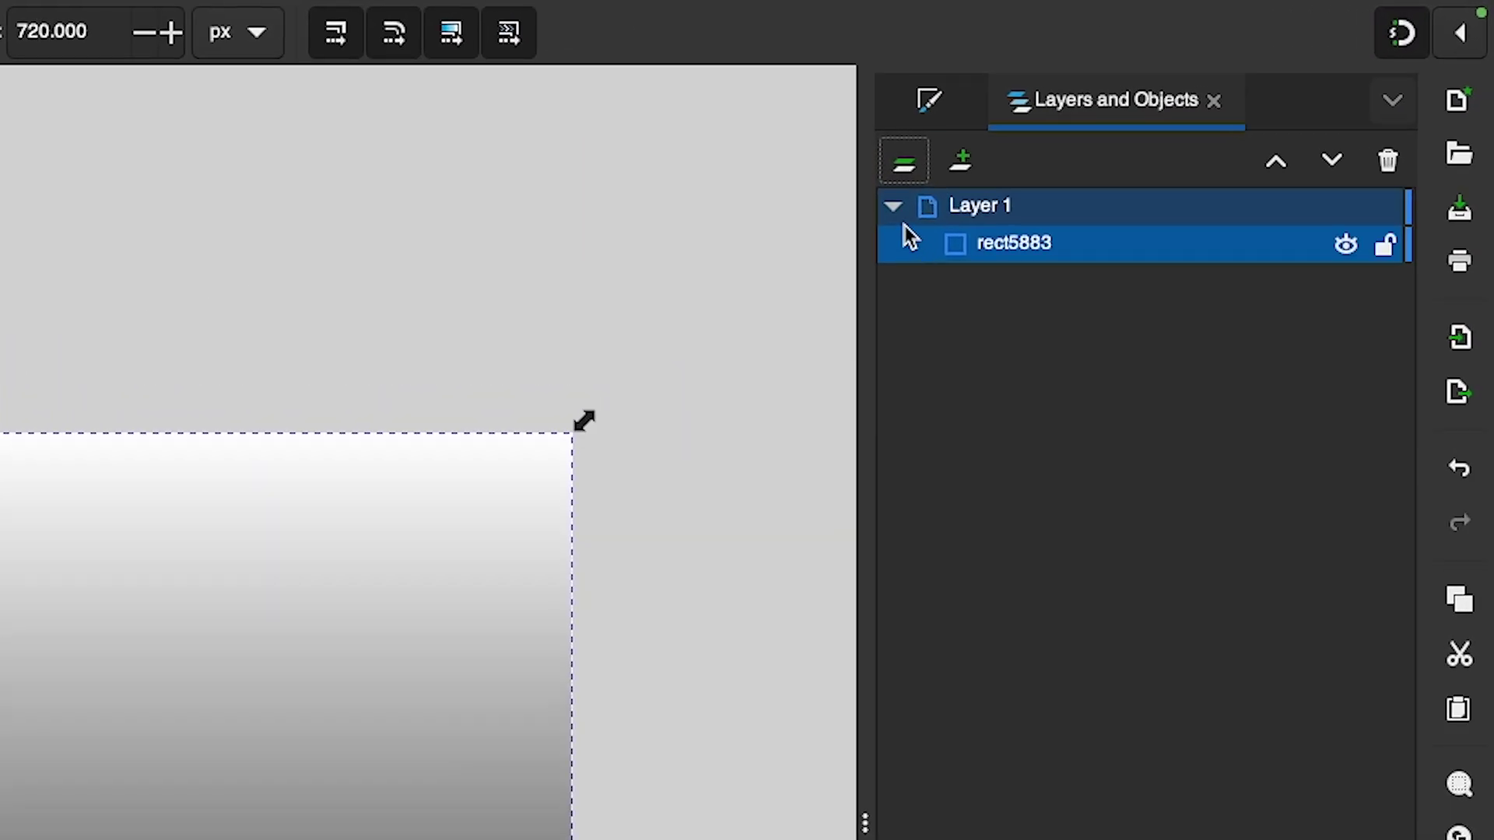
left_click(1196, 105)
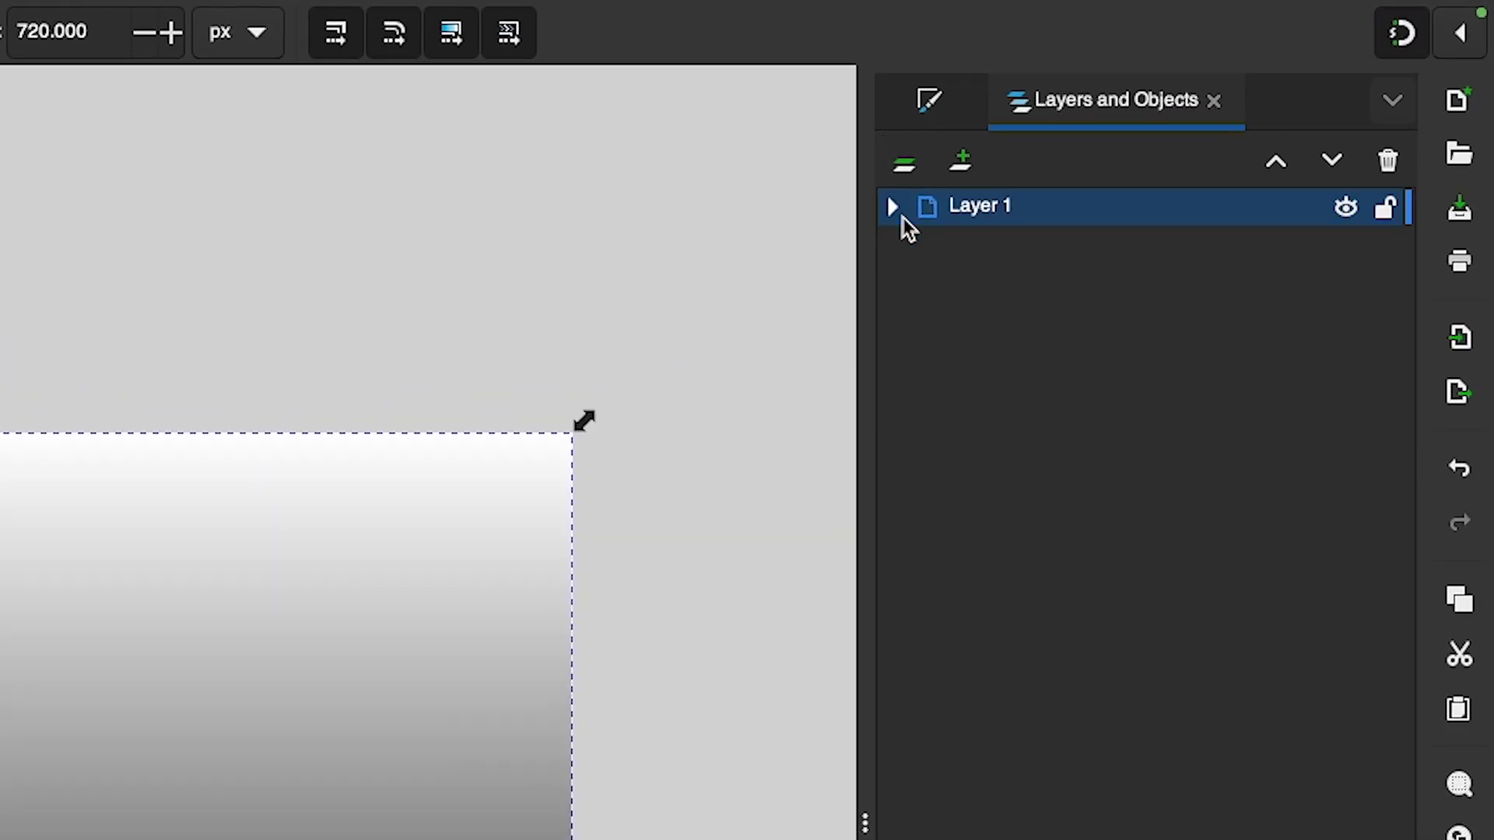
mouse_move(1321, 230)
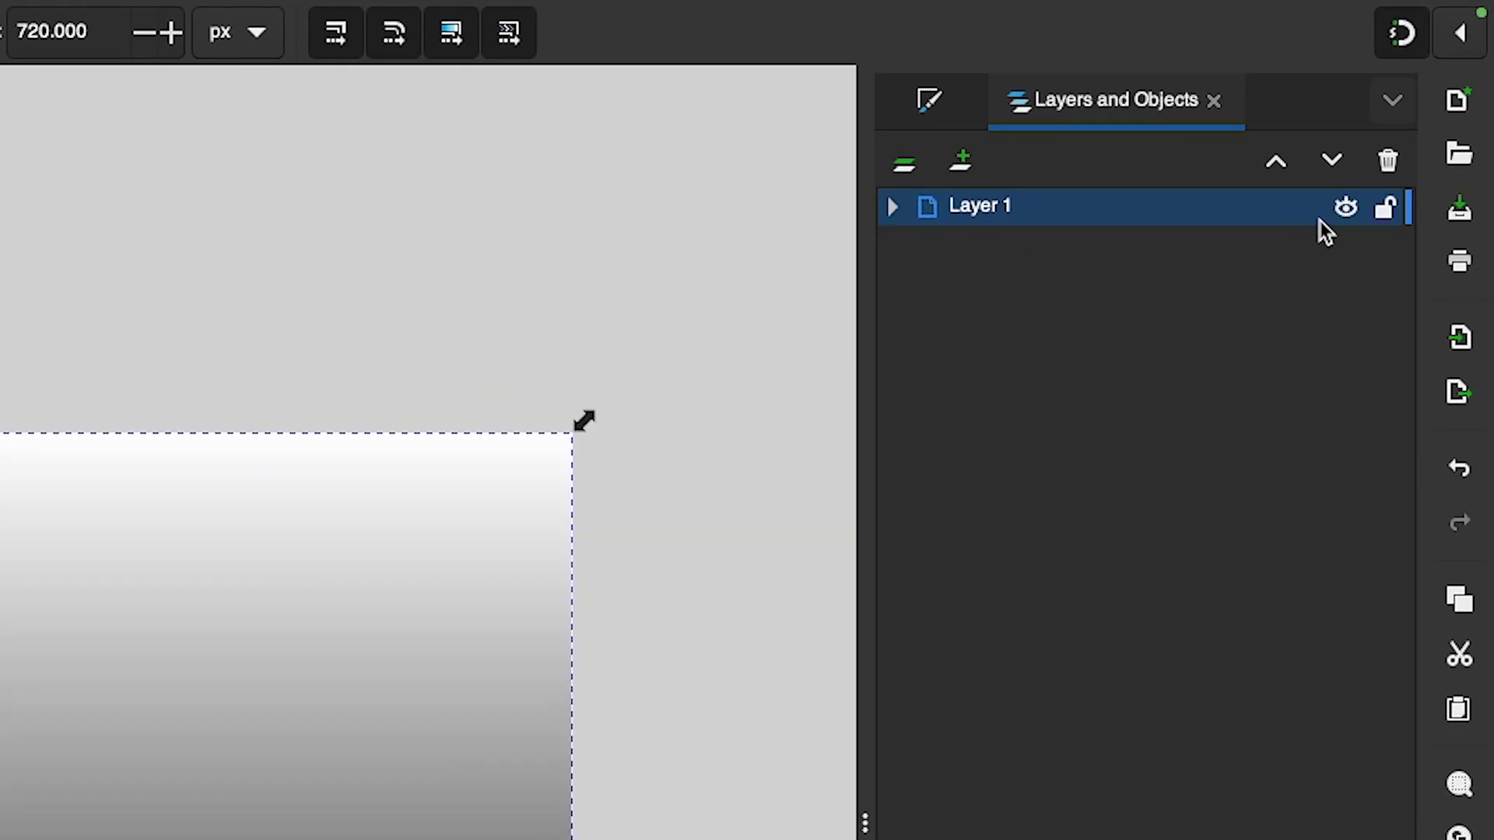
left_click(1385, 207)
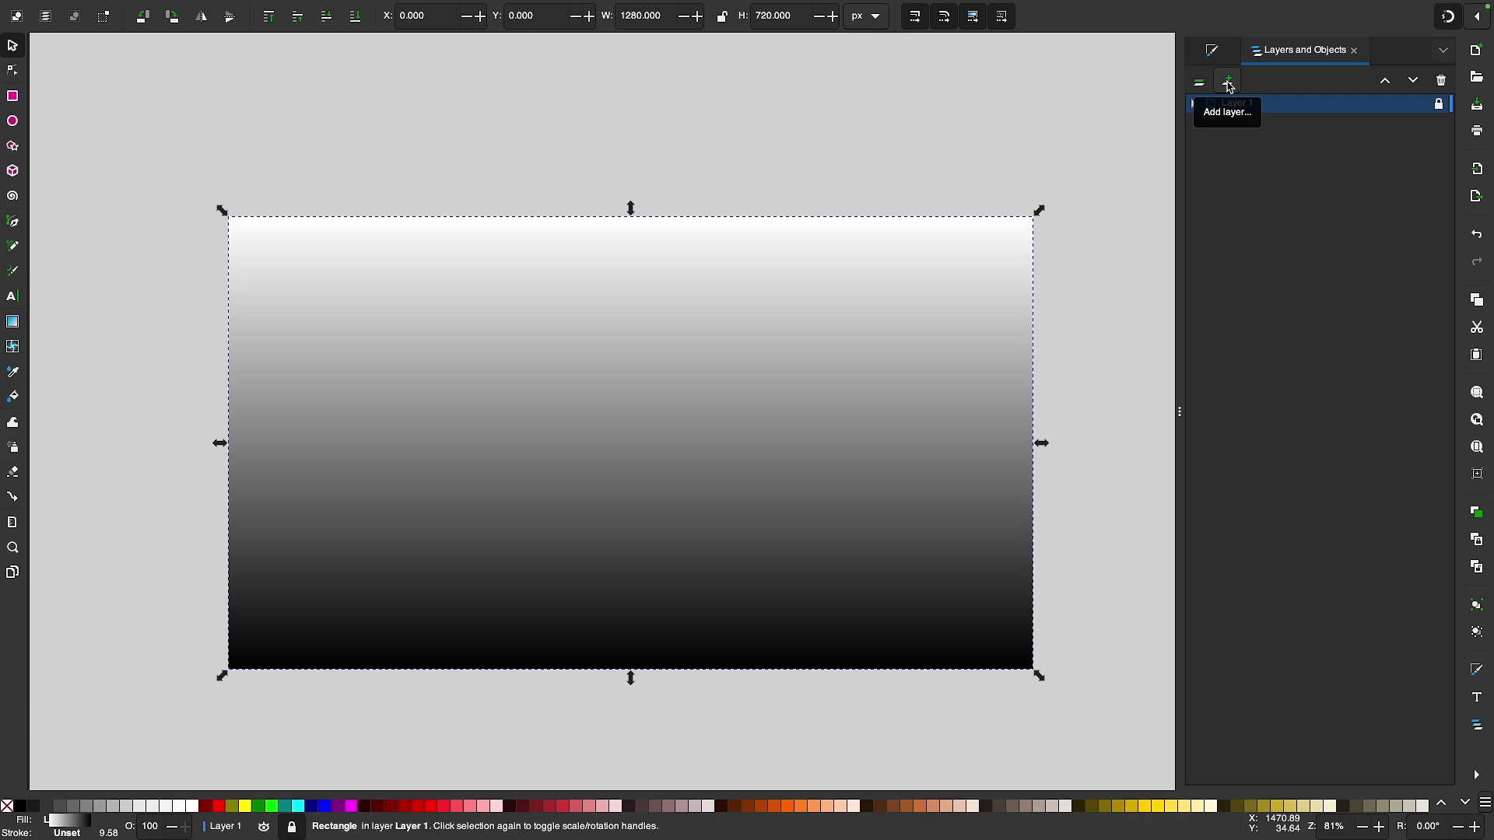
left_click(1230, 82)
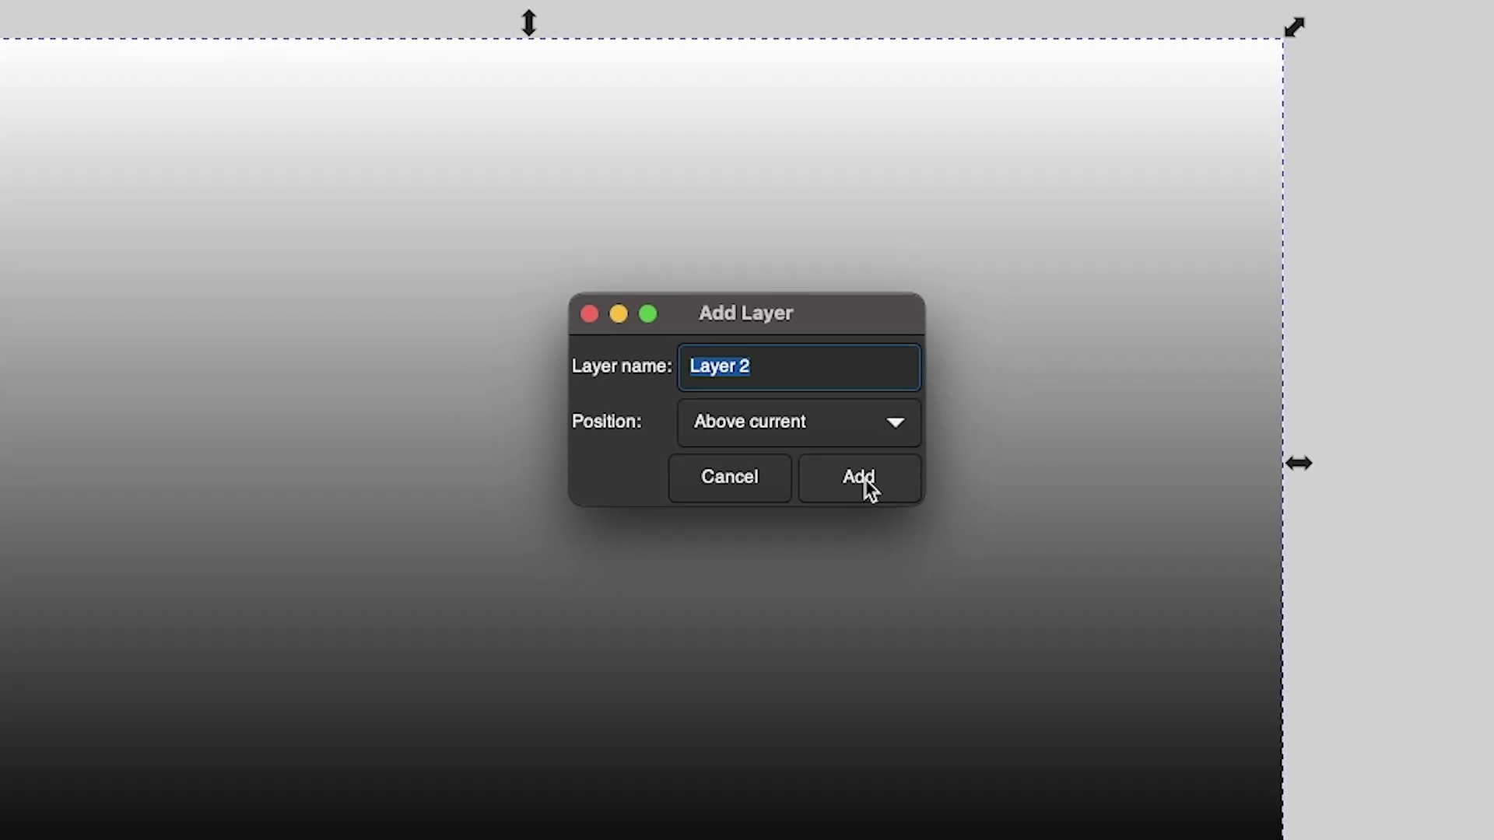
left_click(881, 497)
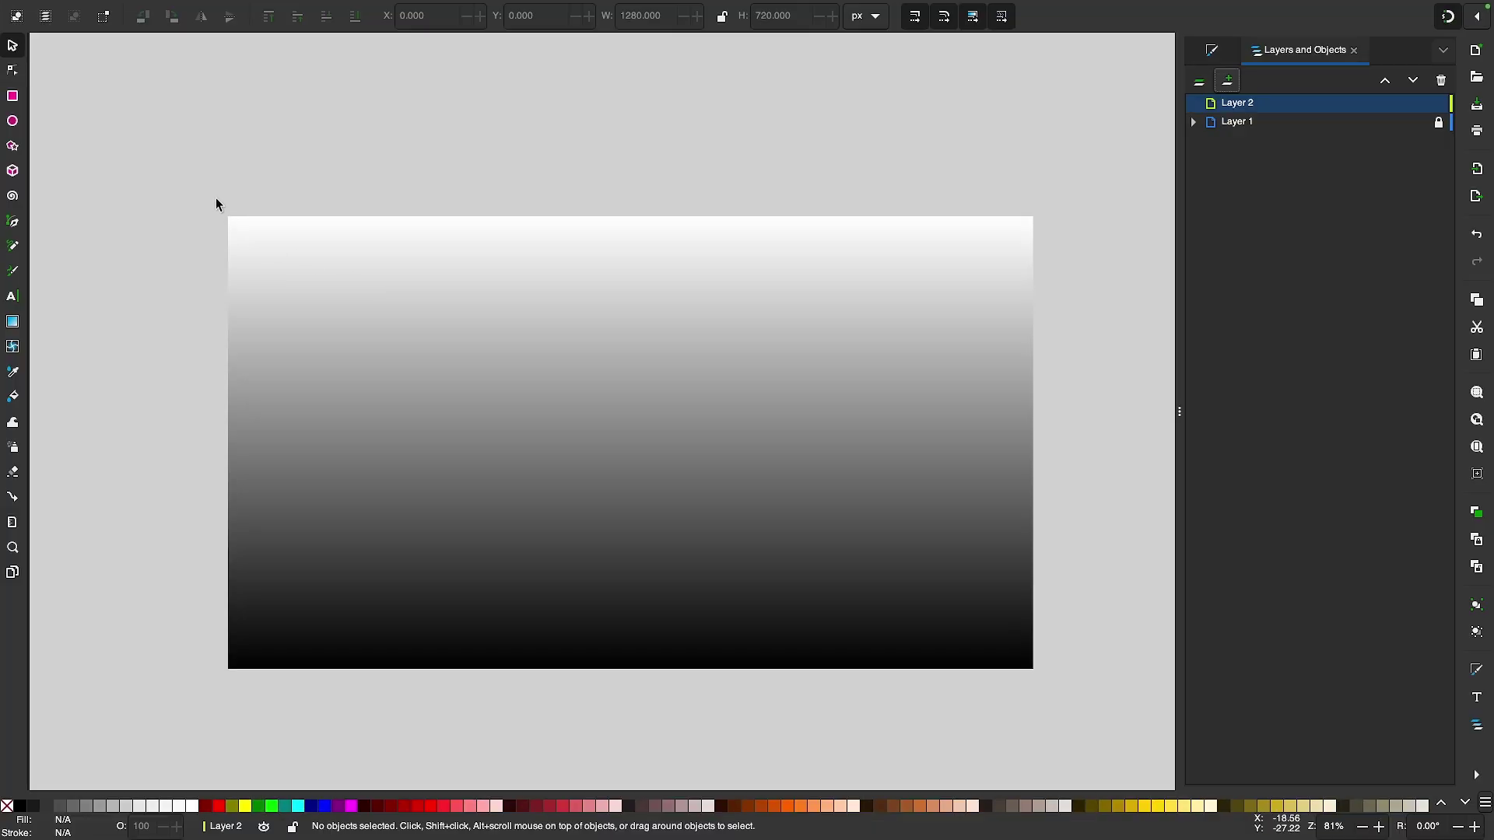
- Draw a small black circle with an 11.405 px radius at the page's top-left corner
scroll(216, 204, "up", 3)
scroll(216, 204, "up", 2)
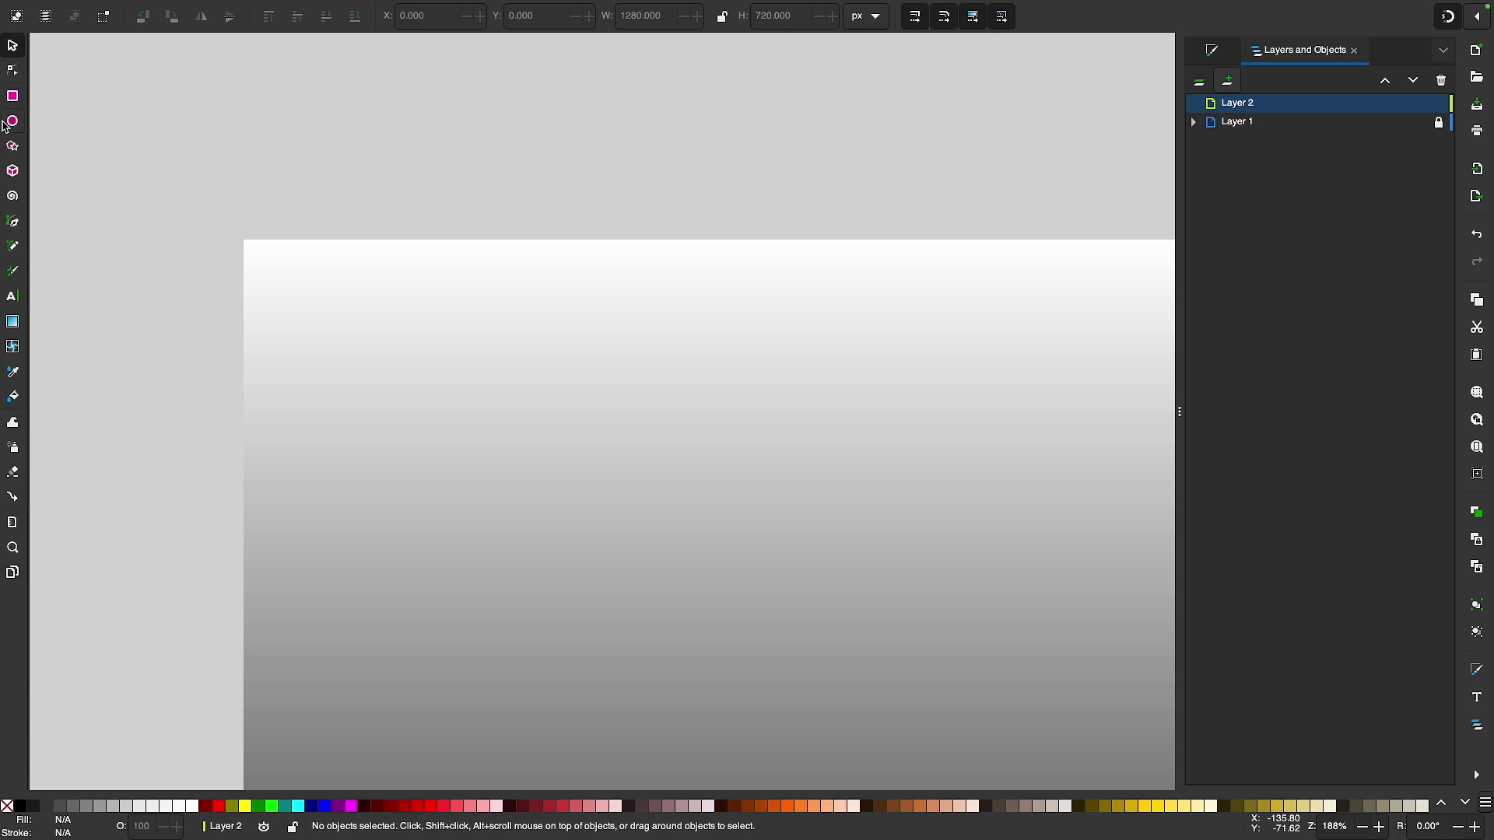
left_click(13, 122)
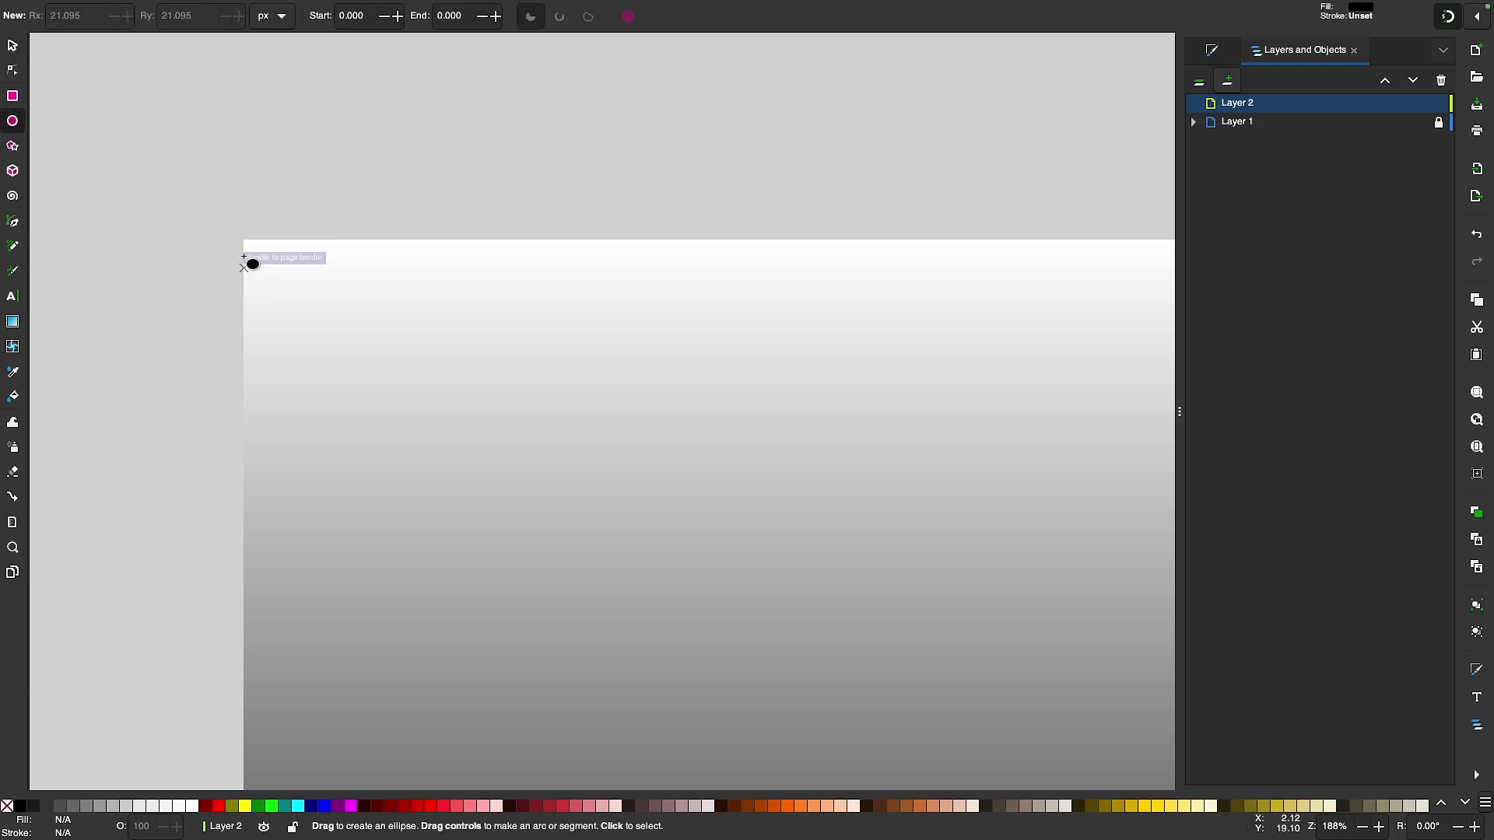
left_click_drag(244, 241, 287, 274)
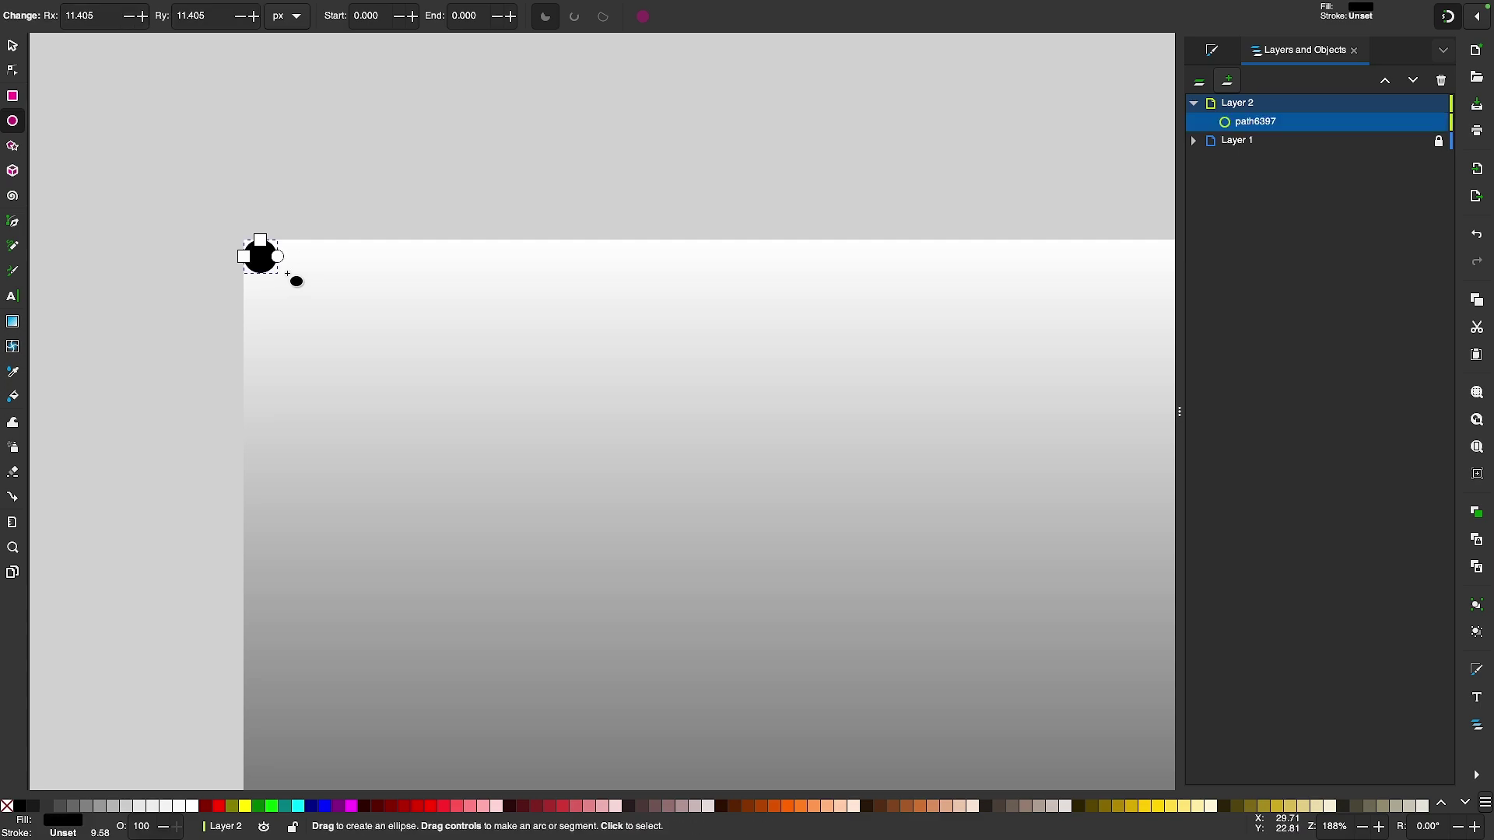
key("minus")
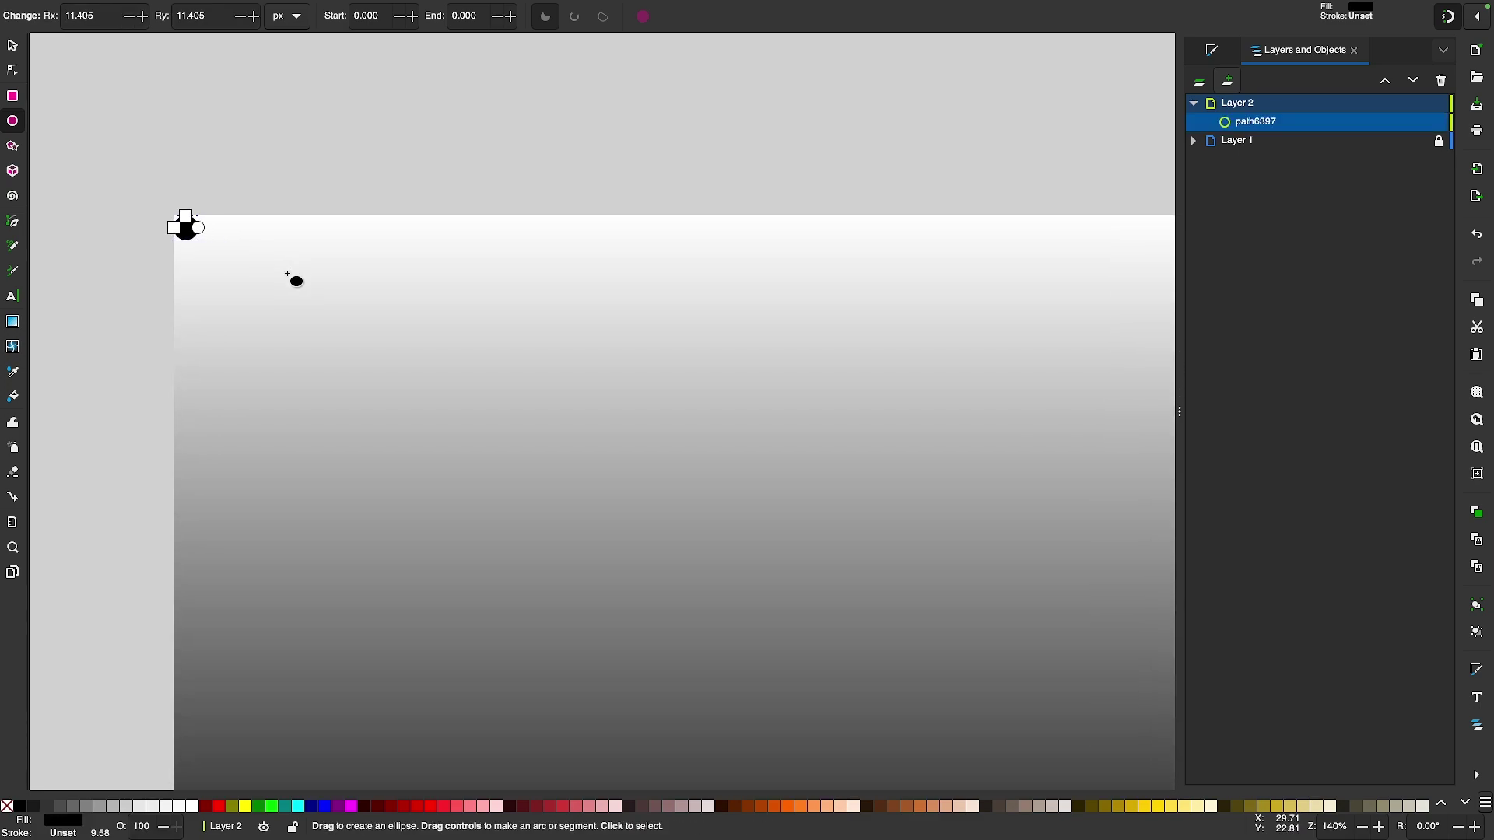
key("minus")
scroll(287, 274, "down", 2)
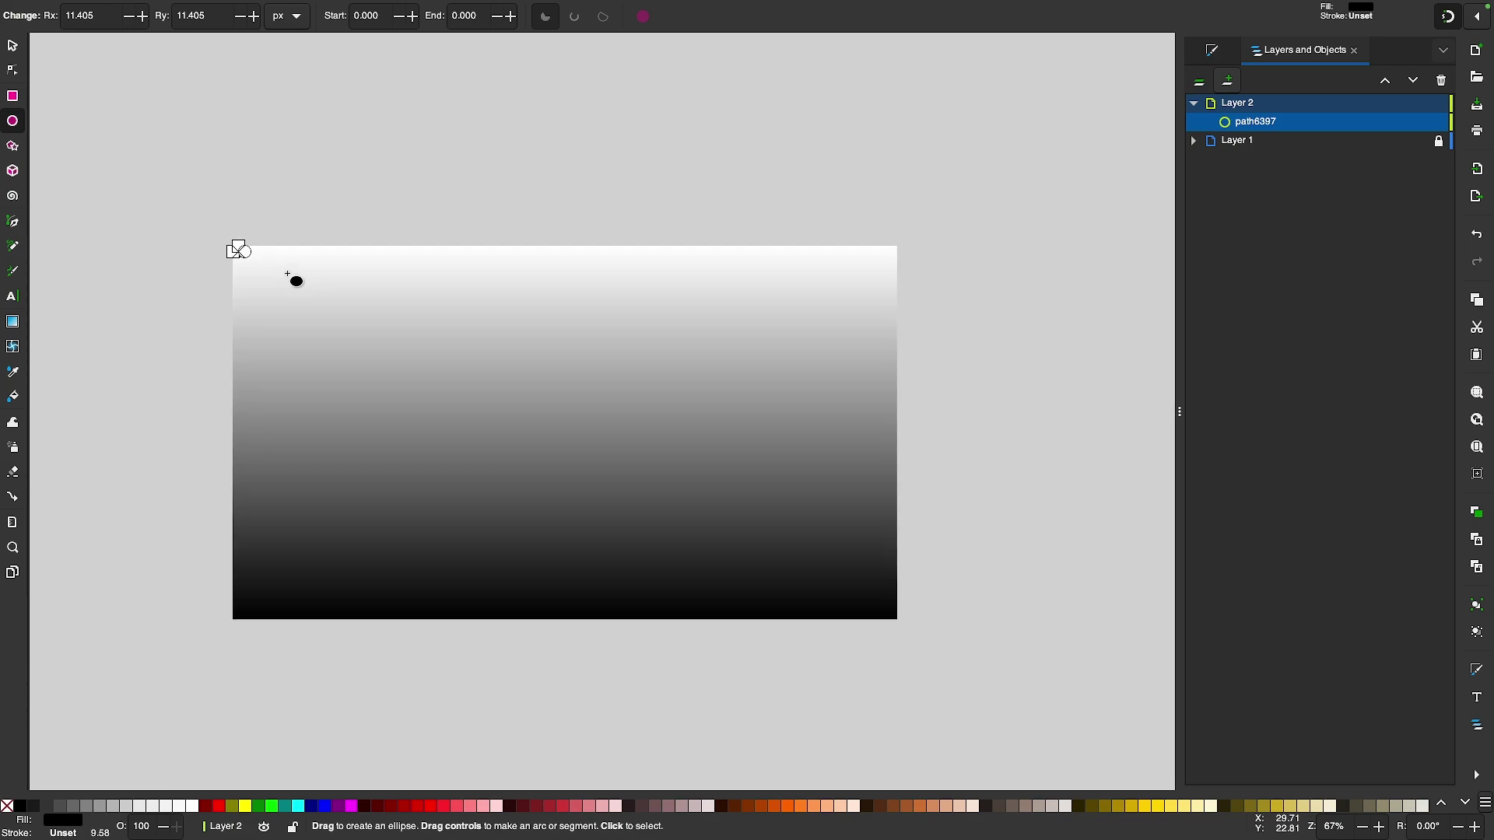
scroll(287, 274, "down", 1)
scroll(287, 274, "left", 1)
scroll(287, 274, "up", 1)
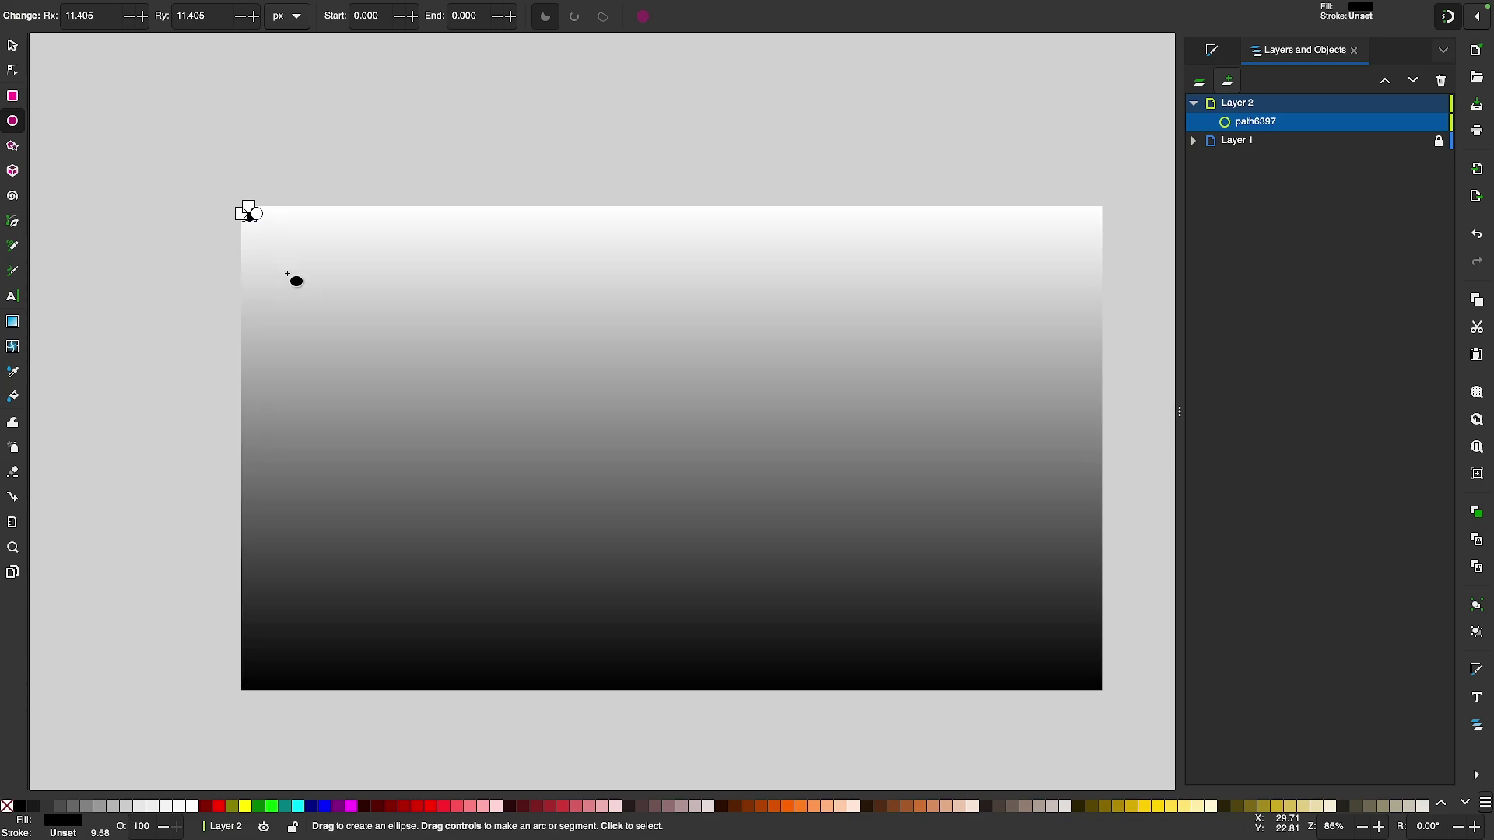
scroll(287, 274, "down", 1)
scroll(287, 274, "right", 1)
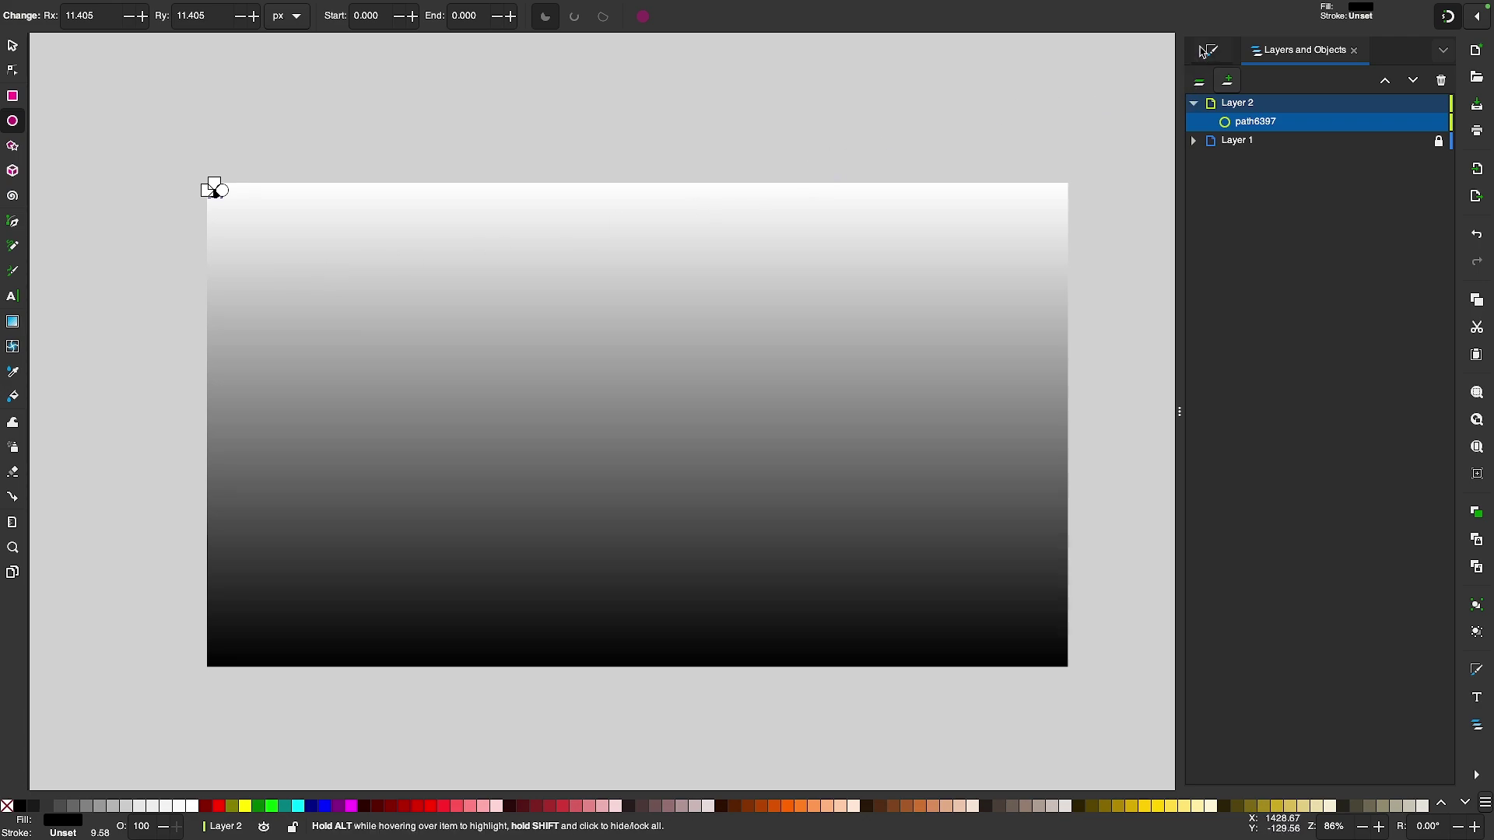
- Set the circle's stroke paint to no paint, leaving a solid black dot
left_click(1211, 53)
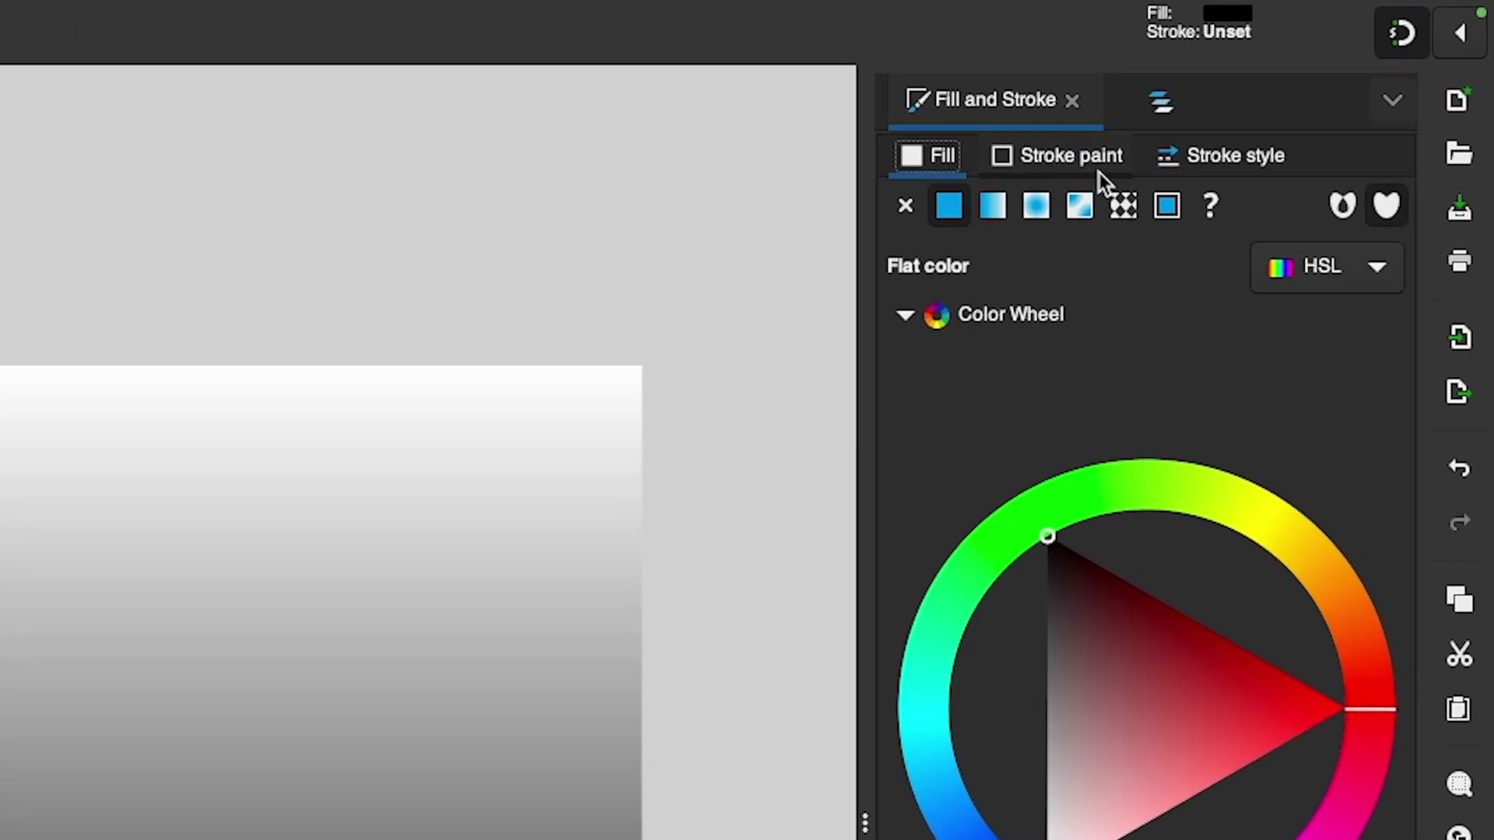
left_click(1093, 165)
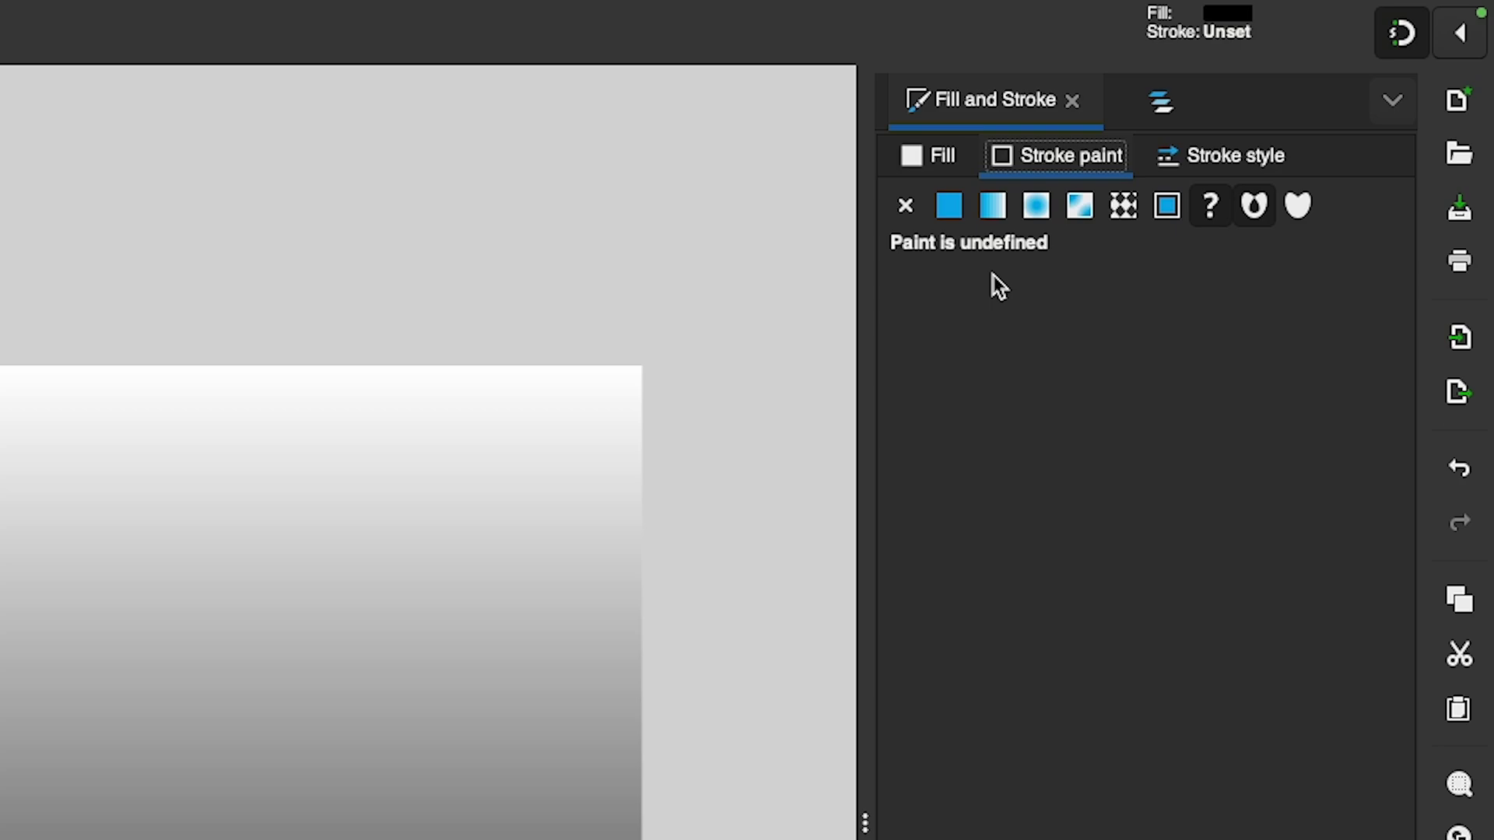
left_click(907, 206)
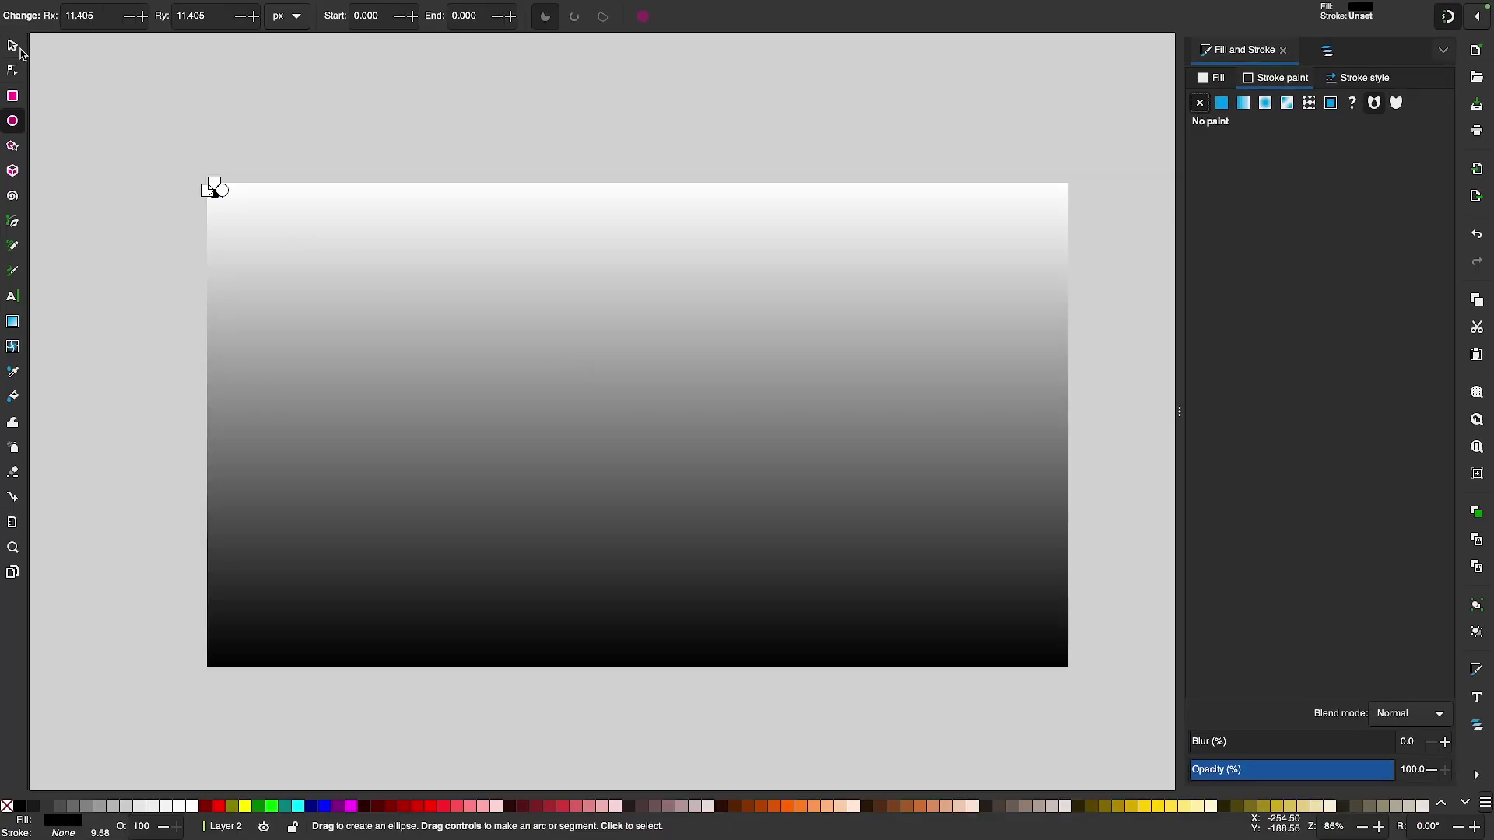
left_click(12, 45)
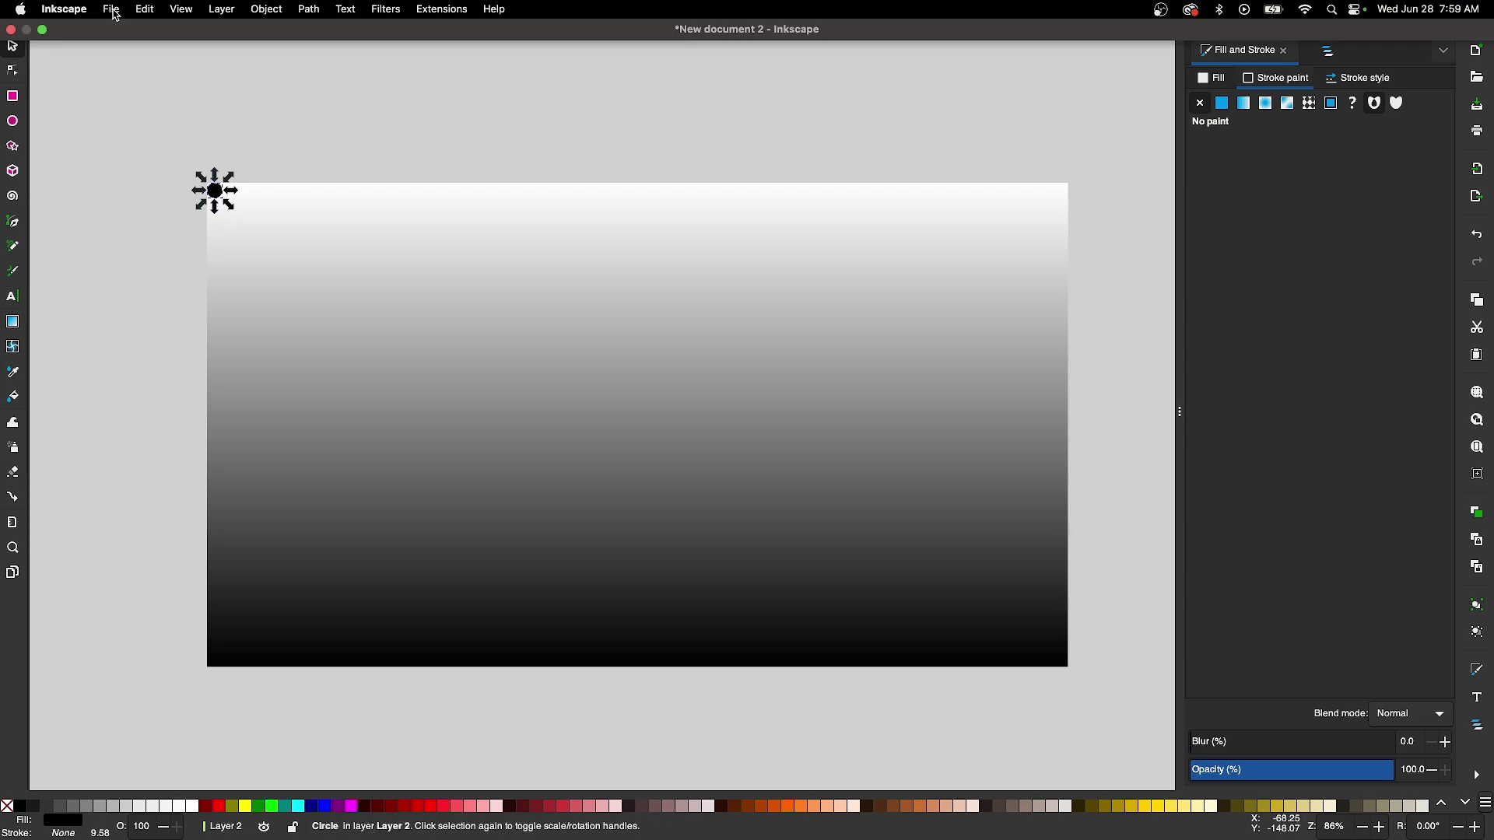
- Create tiled clones of the dot, tracing Color and Size over a fixed width and height
left_click(147, 11)
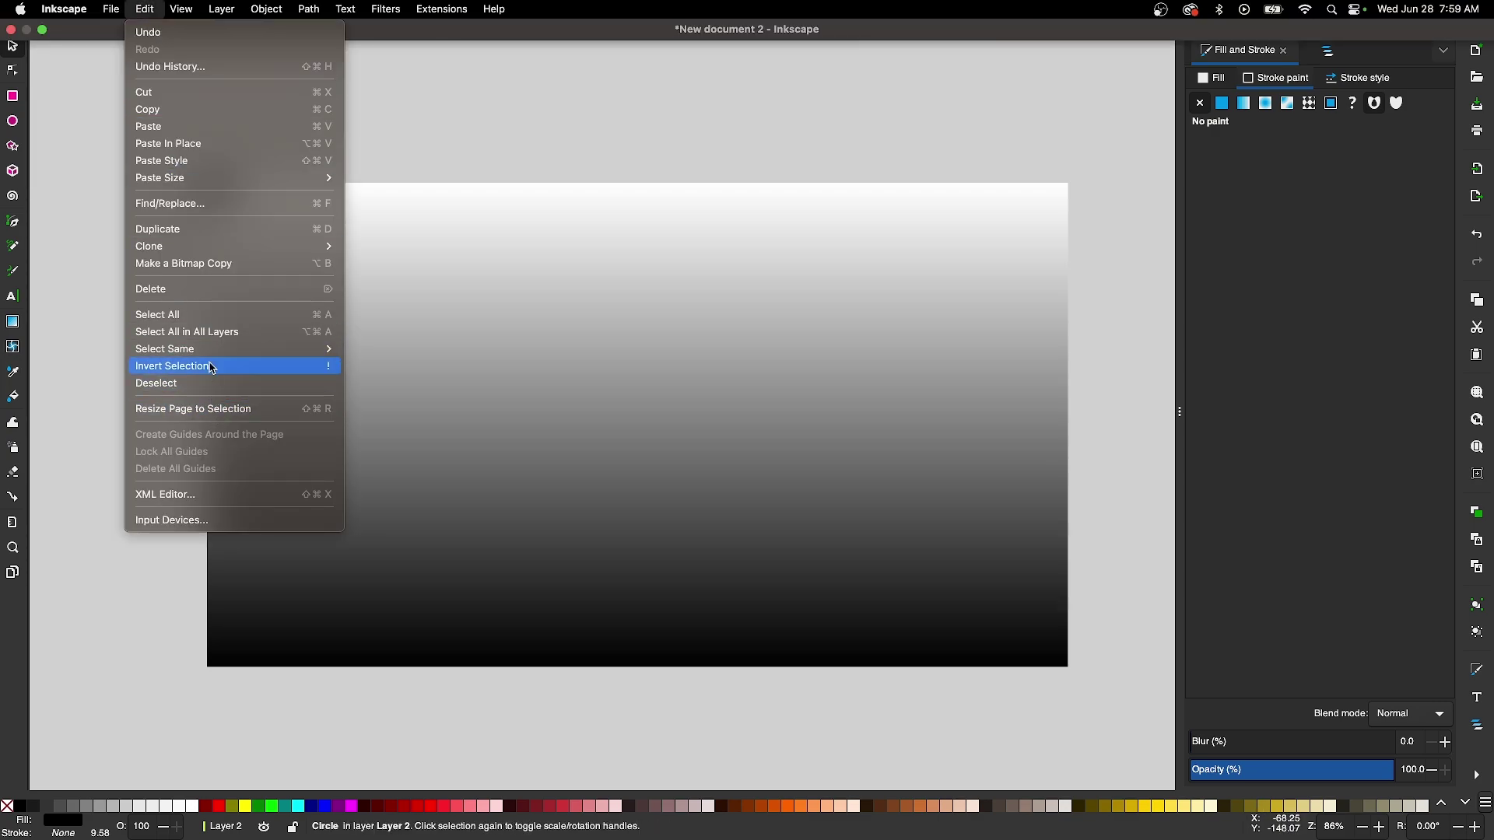
mouse_move(249, 250)
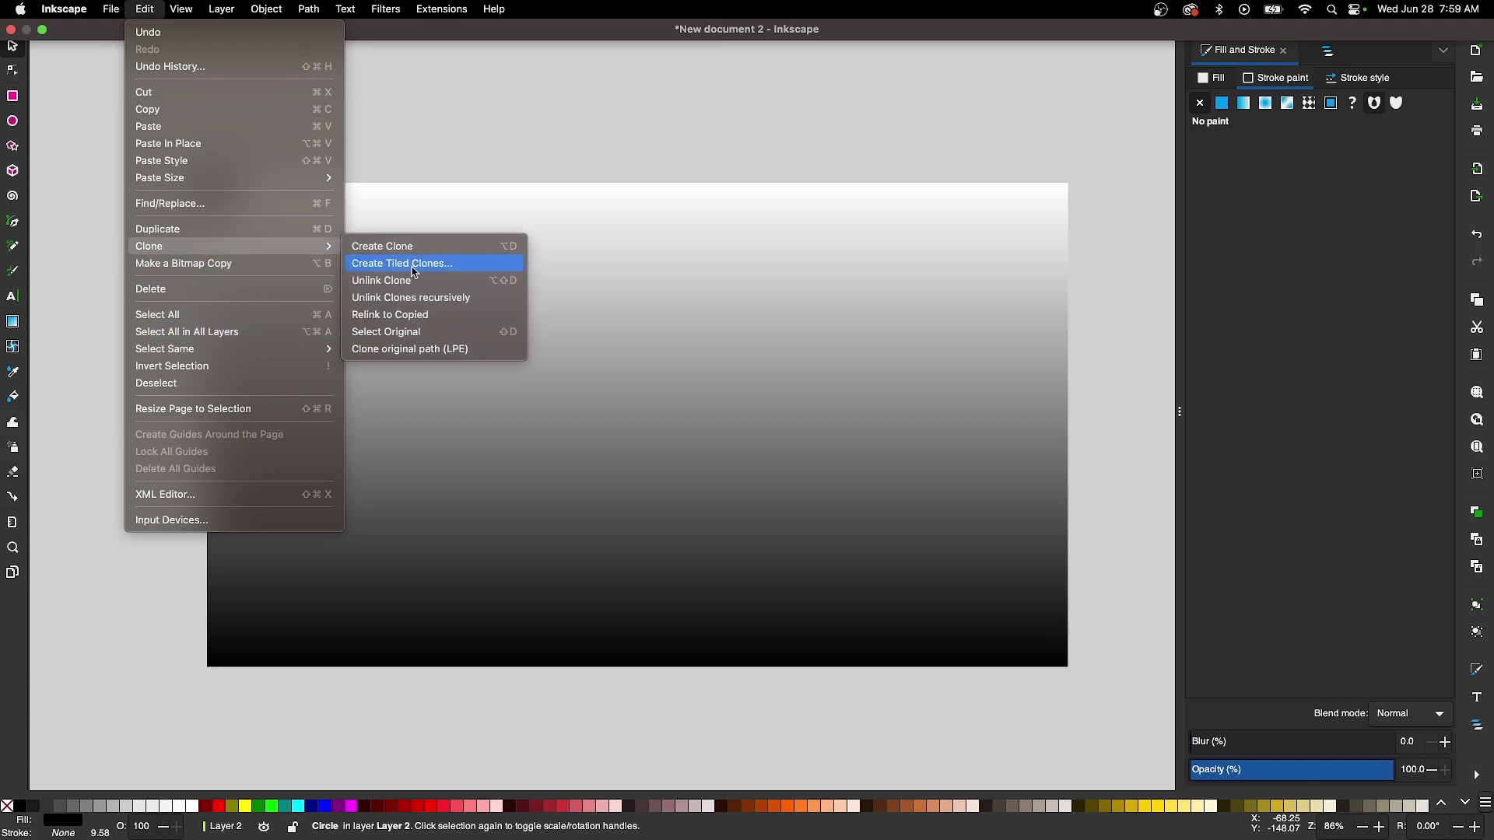
left_click(414, 267)
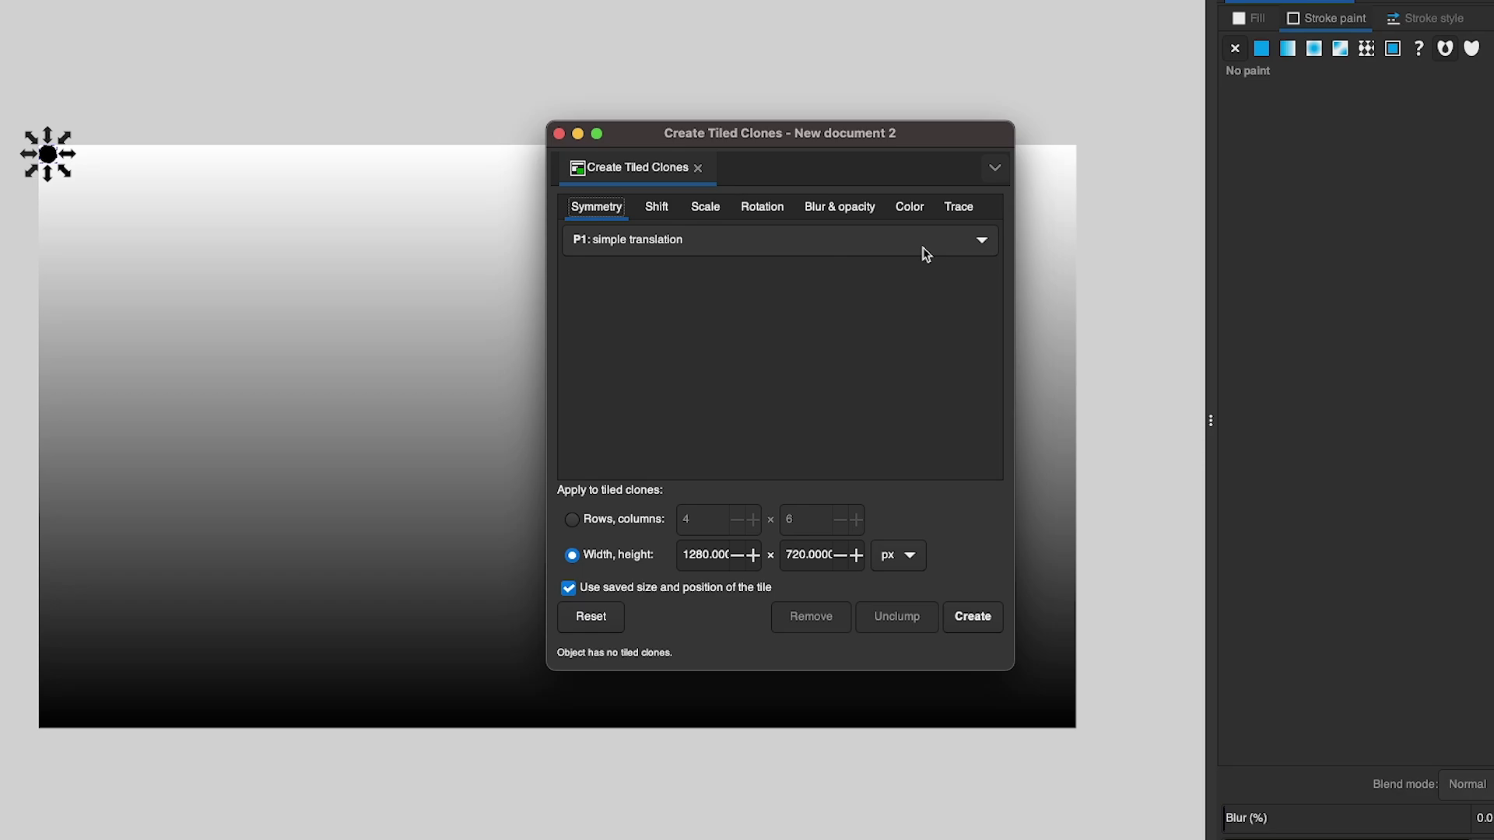
left_click(930, 158)
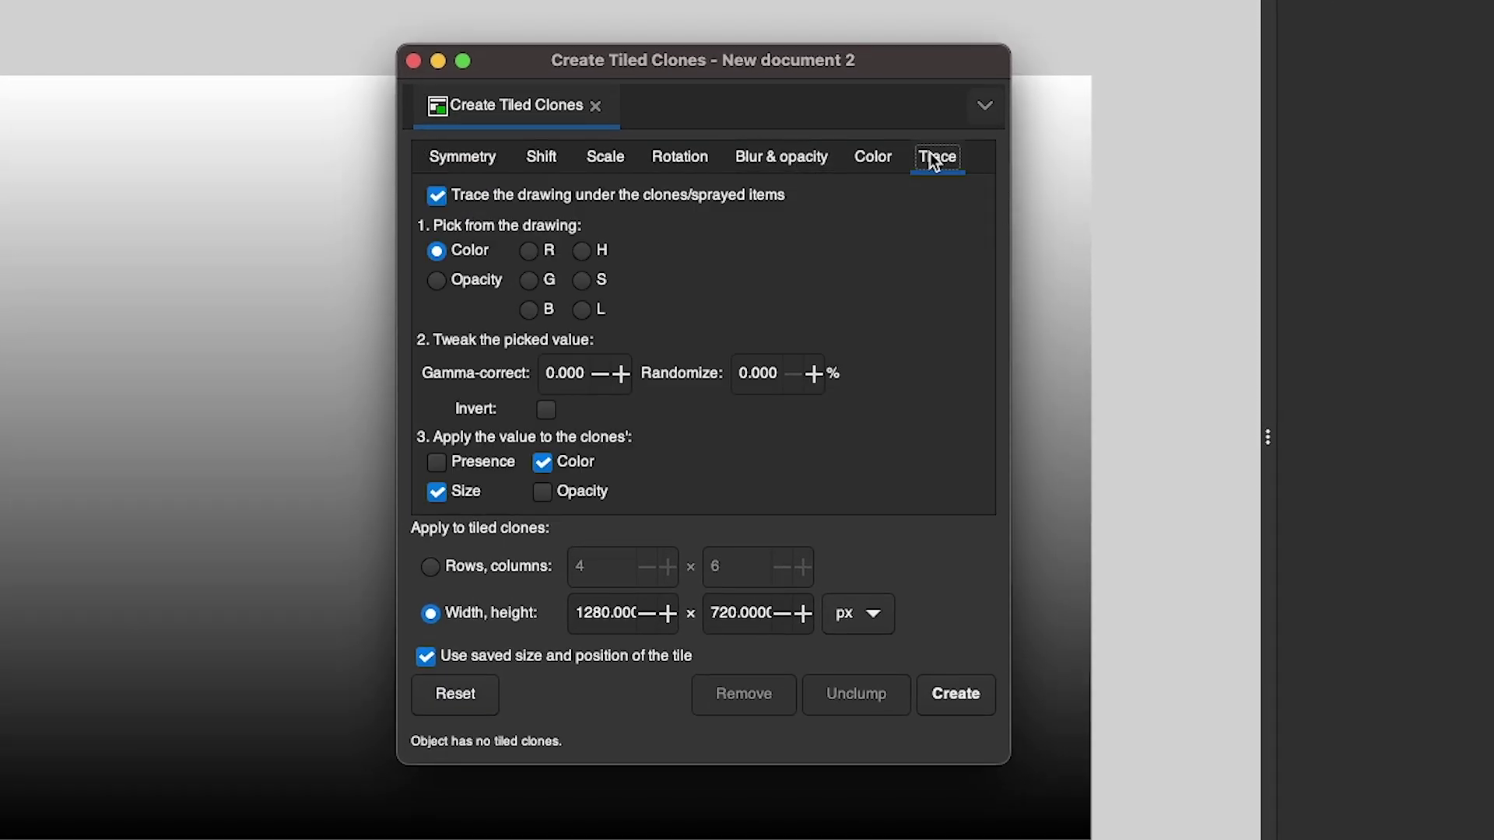
left_click(550, 200)
left_click(477, 204)
left_click(580, 464)
left_click(432, 616)
left_click(959, 693)
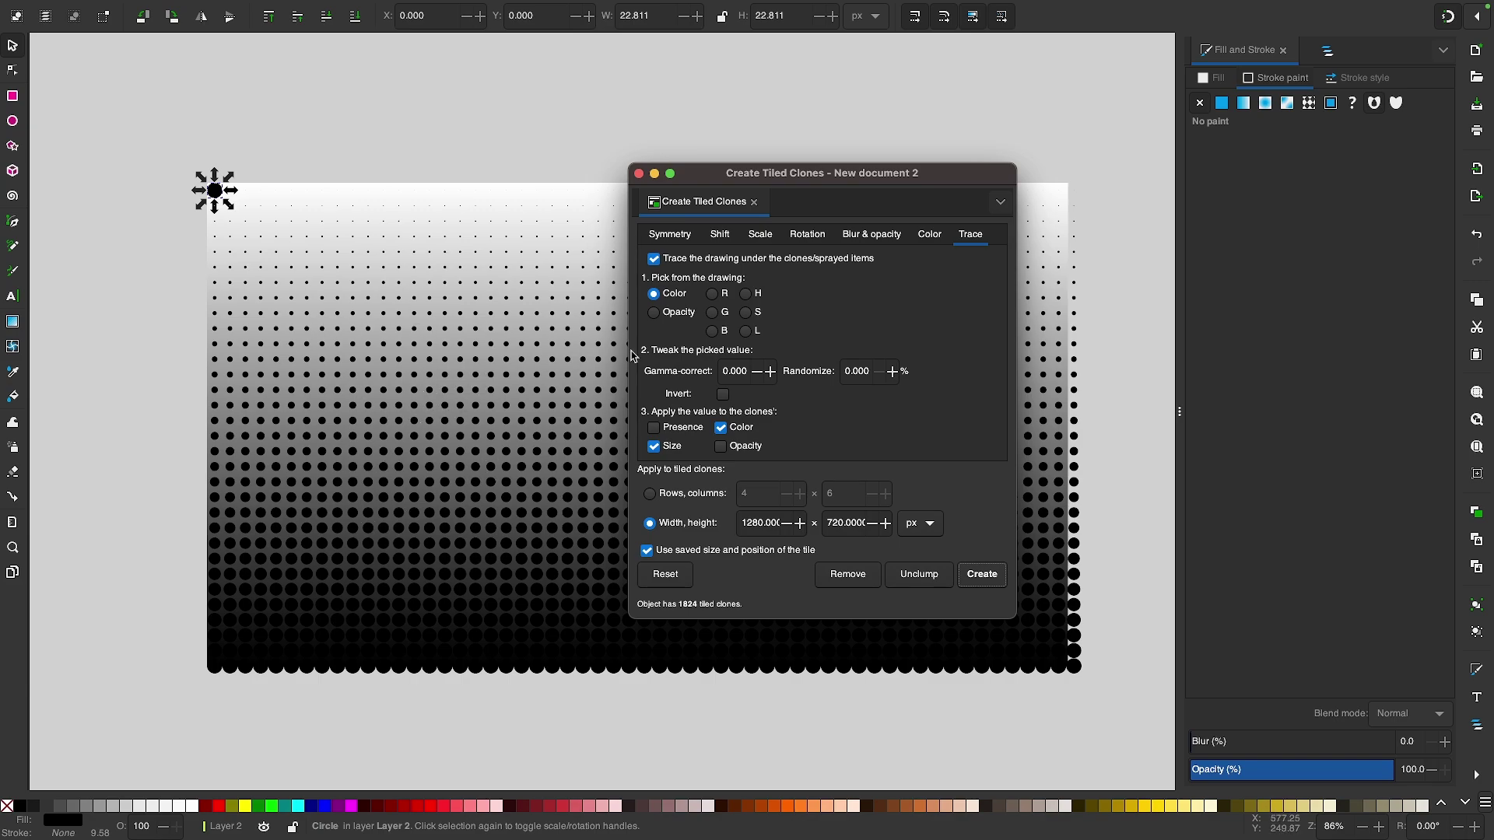
- Close the Create Tiled Clones dialog, collapse Layer 2 and hide Layer 1's gradient
left_click(639, 174)
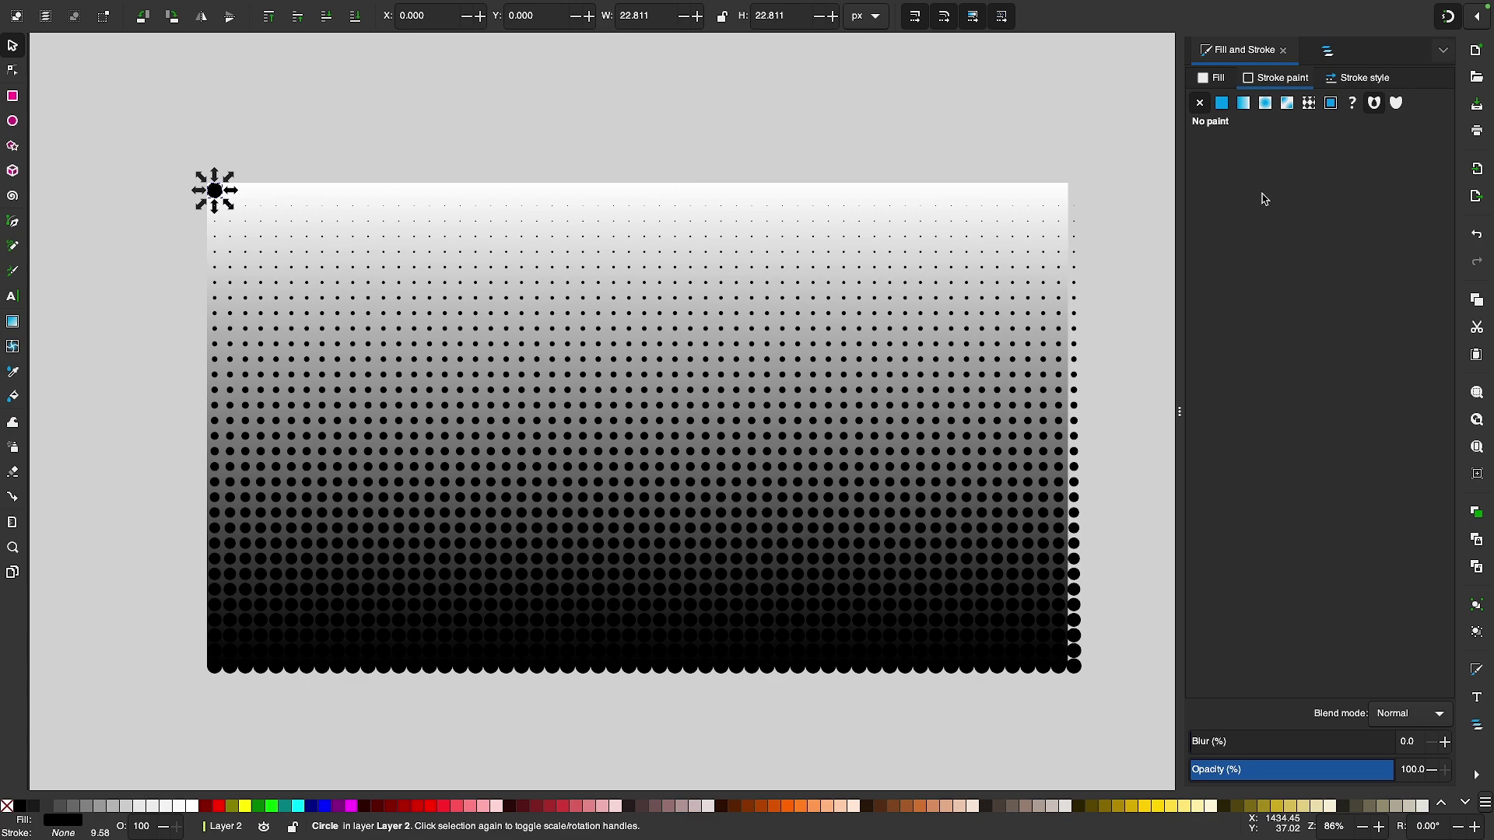
left_click(1329, 53)
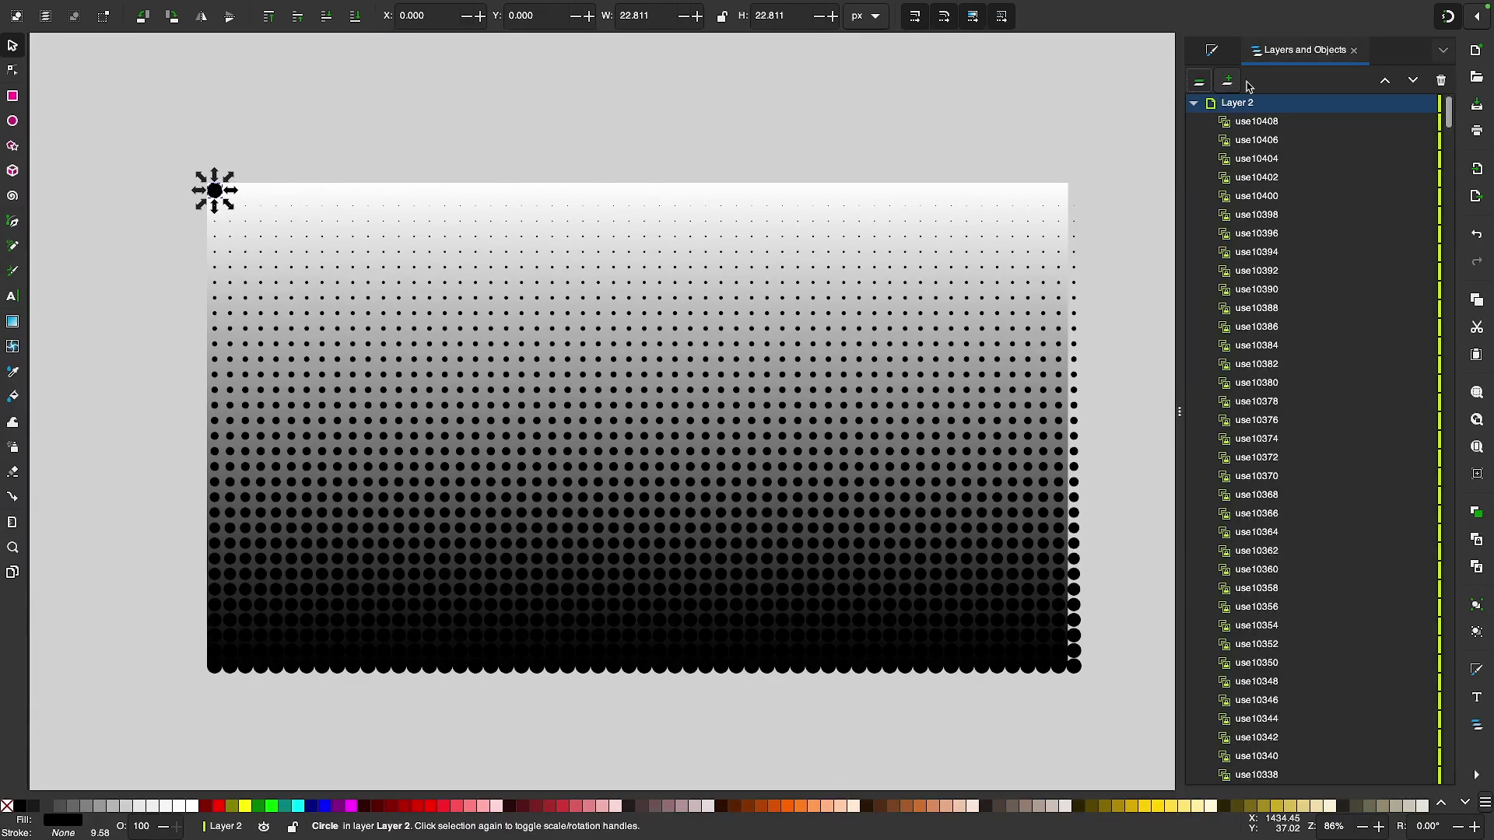
left_click(1194, 103)
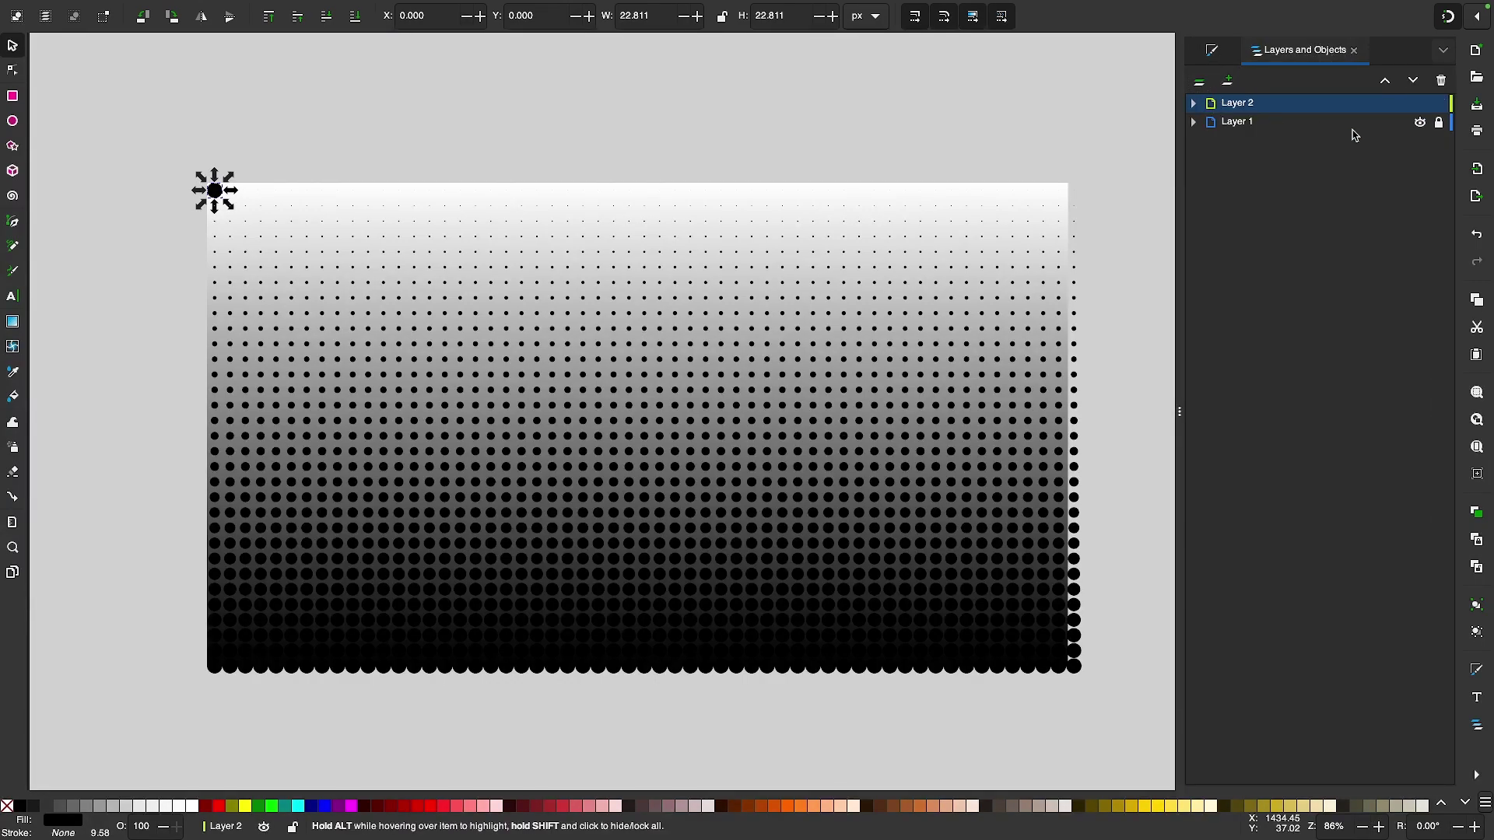
left_click(1420, 124)
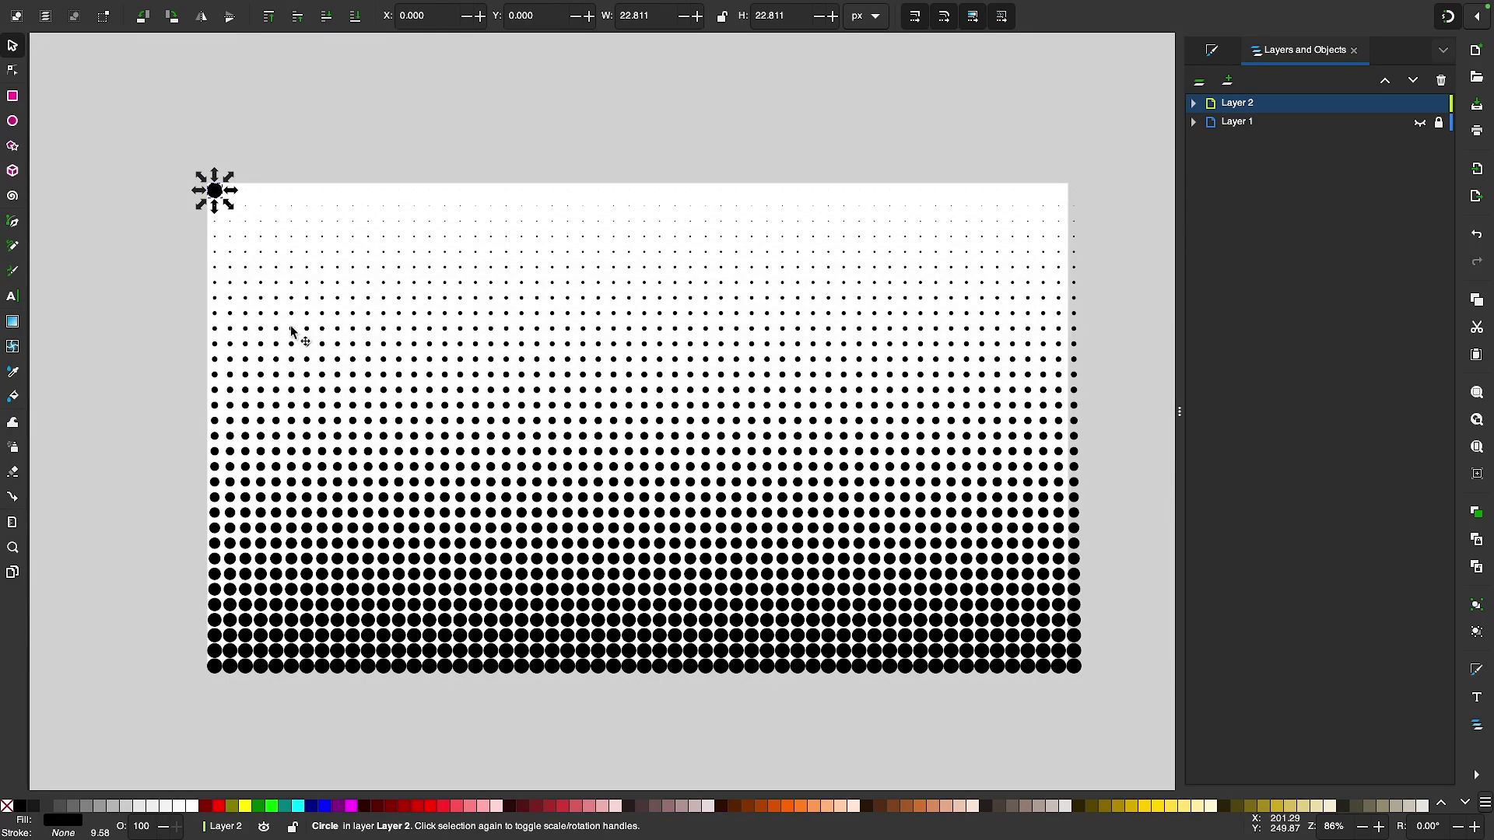
- Move the source circle left, off the page
scroll(209, 224, "left", 5)
scroll(209, 224, "up", 1)
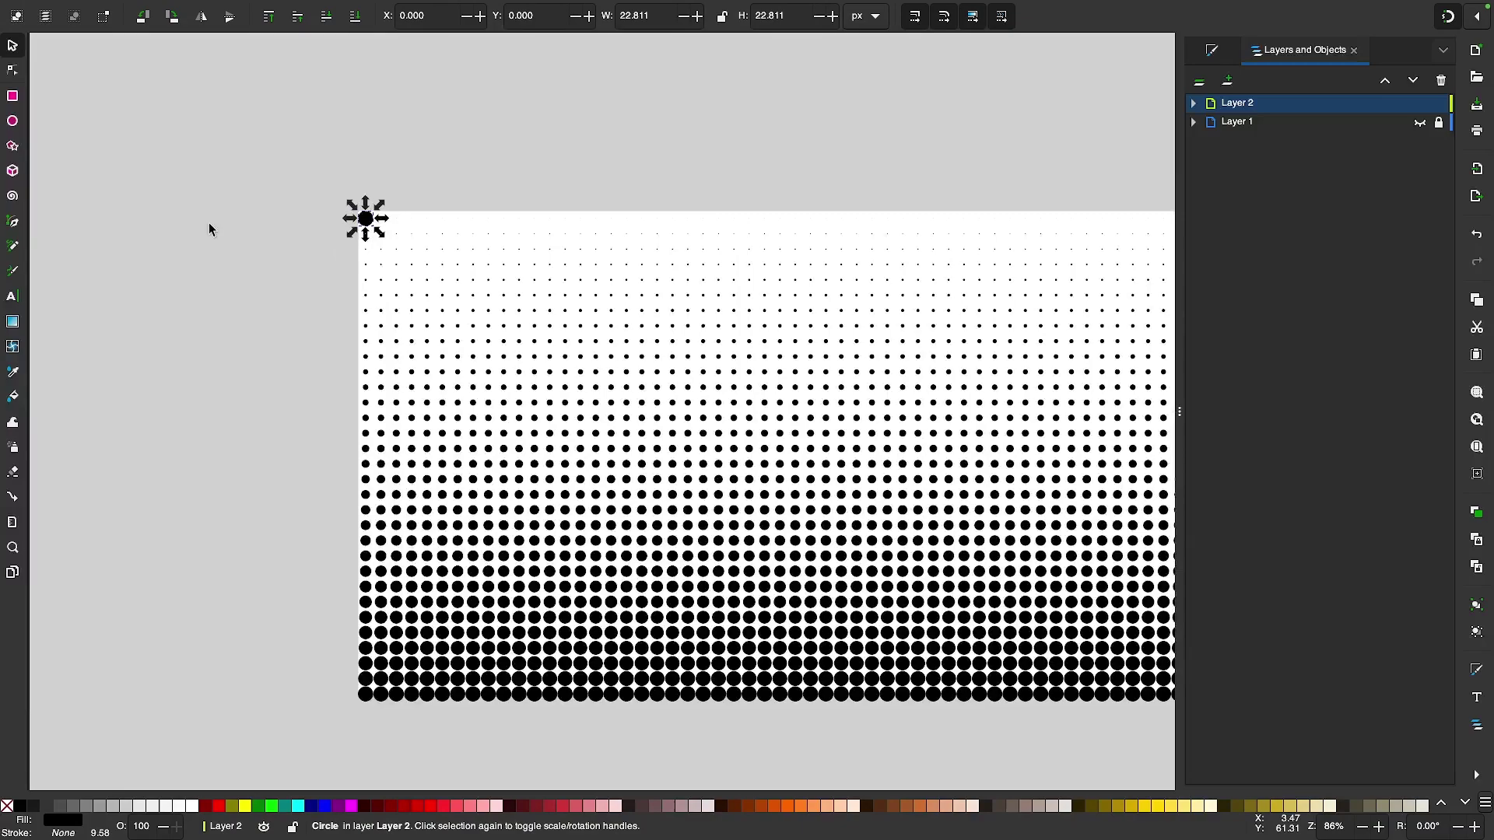
scroll(311, 254, "up", 3)
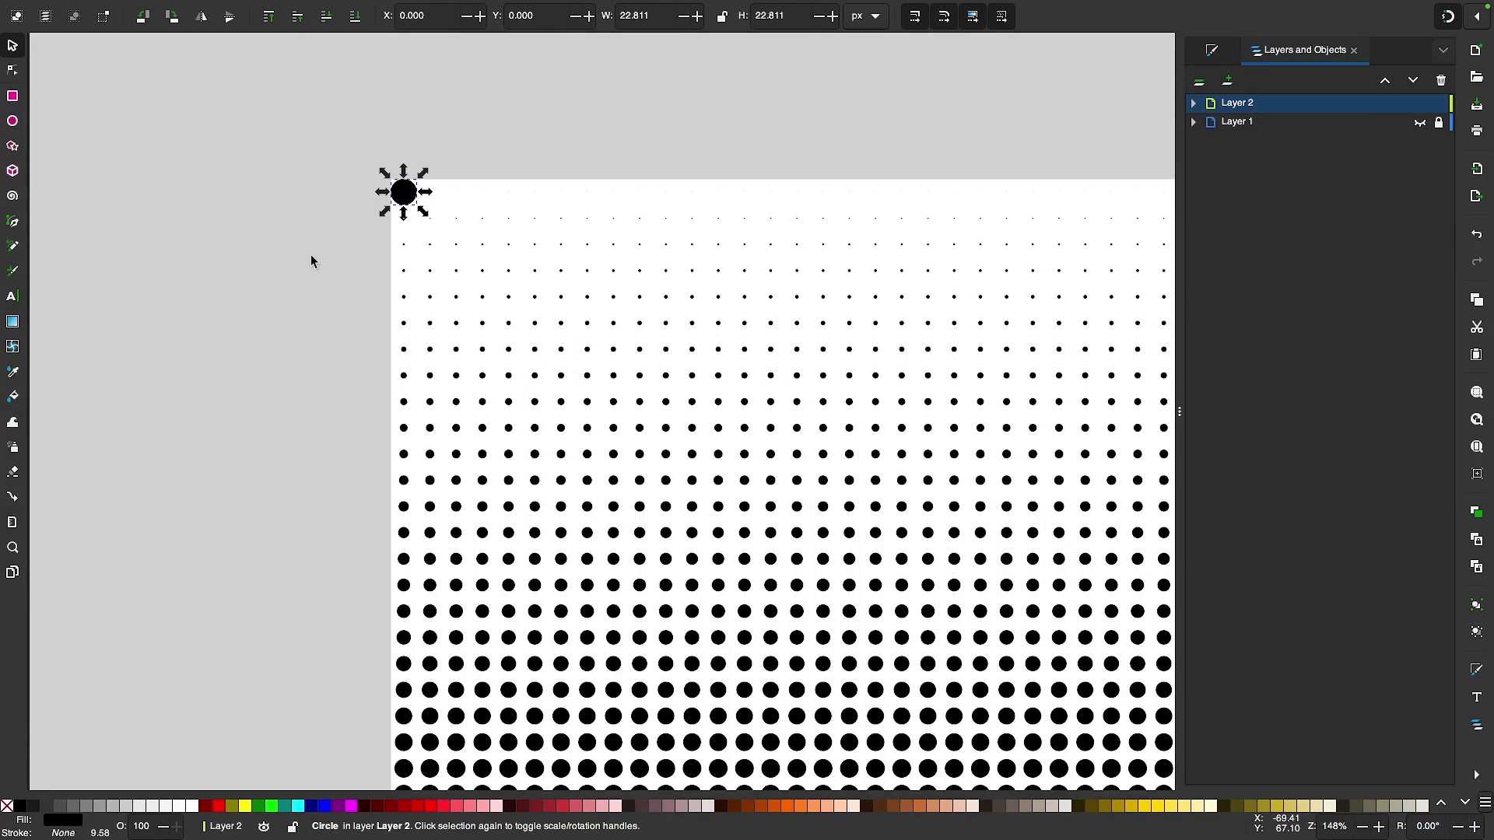
scroll(310, 255, "up", 1)
scroll(311, 254, "left", 1)
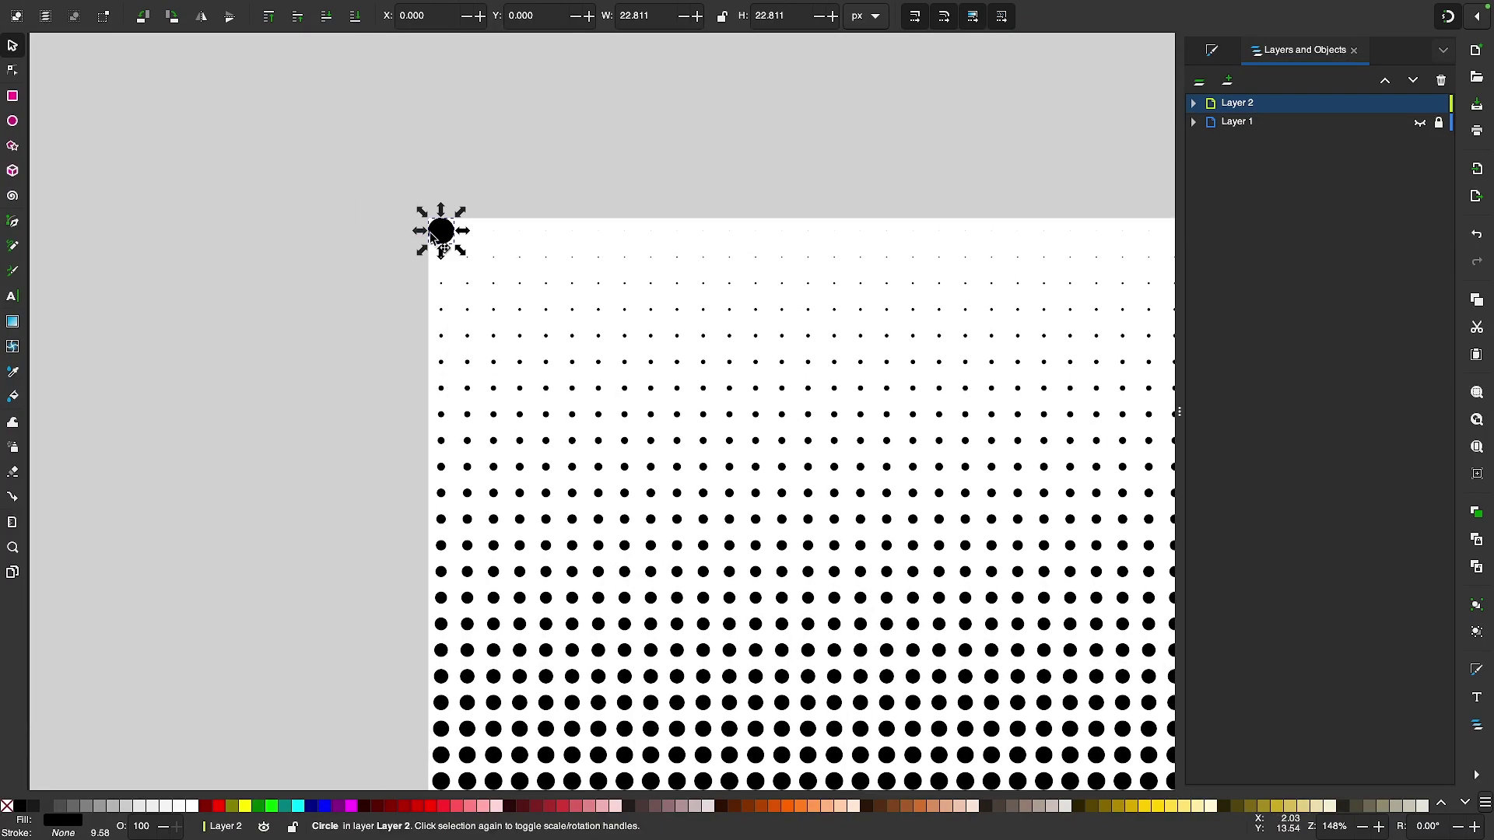
left_click_drag(428, 235, 308, 274)
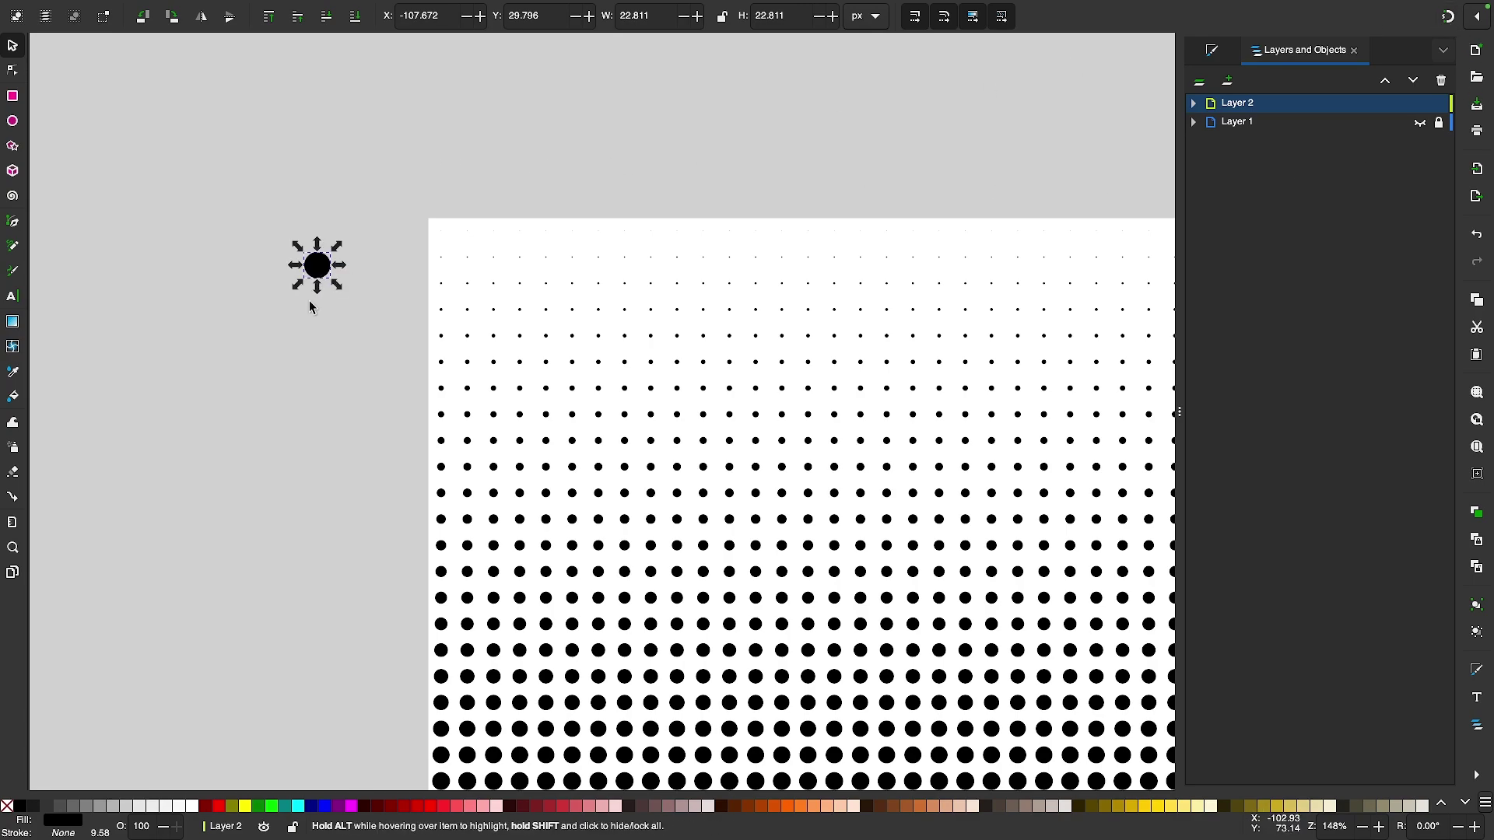
- Resize the source circle until its width and height read 36.017 px
scroll(309, 305, "up", 1)
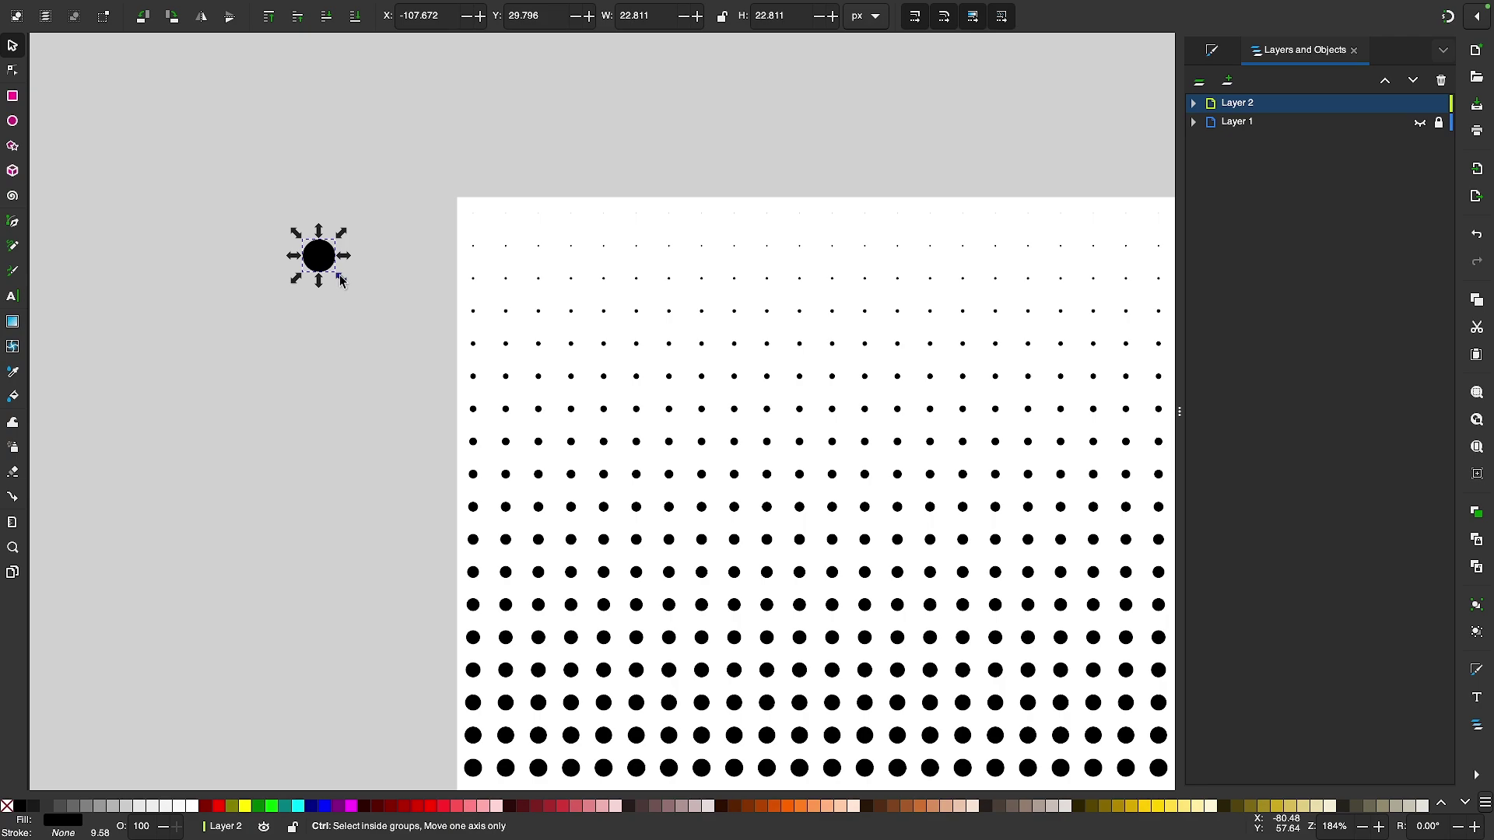
left_click_drag(340, 281, 330, 268)
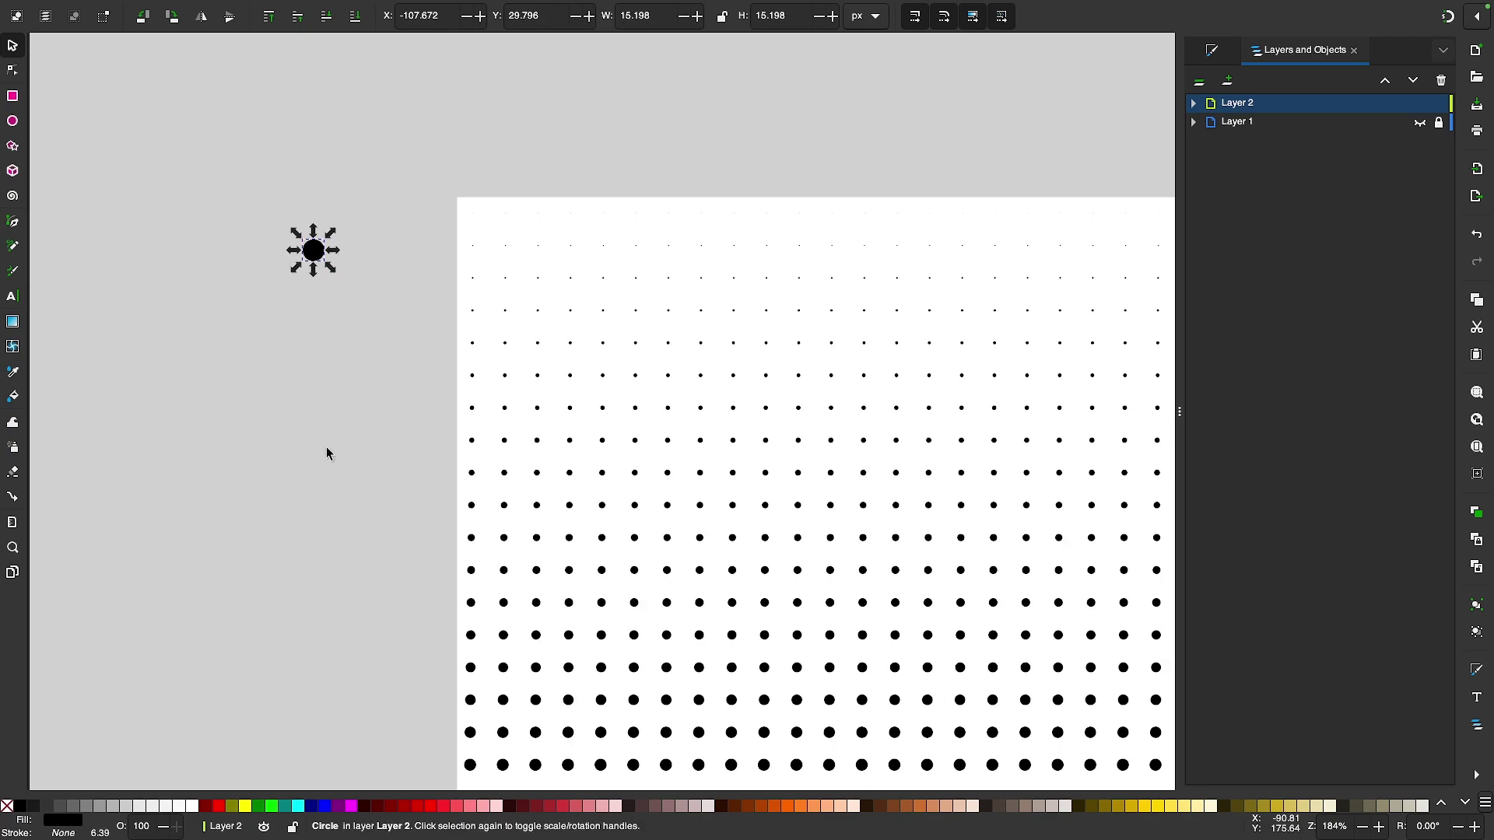
scroll(326, 453, "down", 4, "ctrl")
scroll(326, 453, "up", 2)
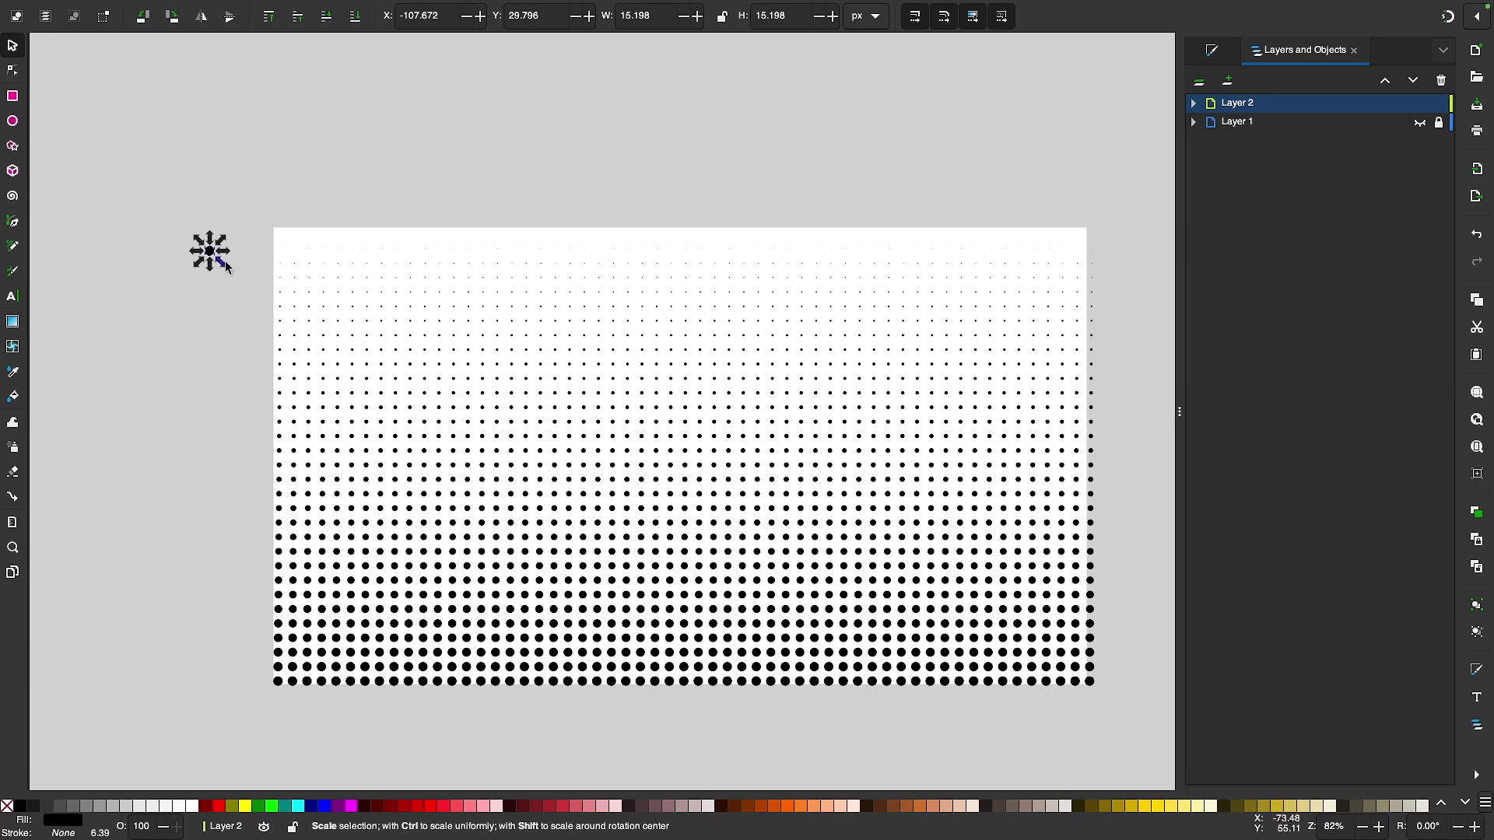
left_click_drag(220, 263, 244, 280)
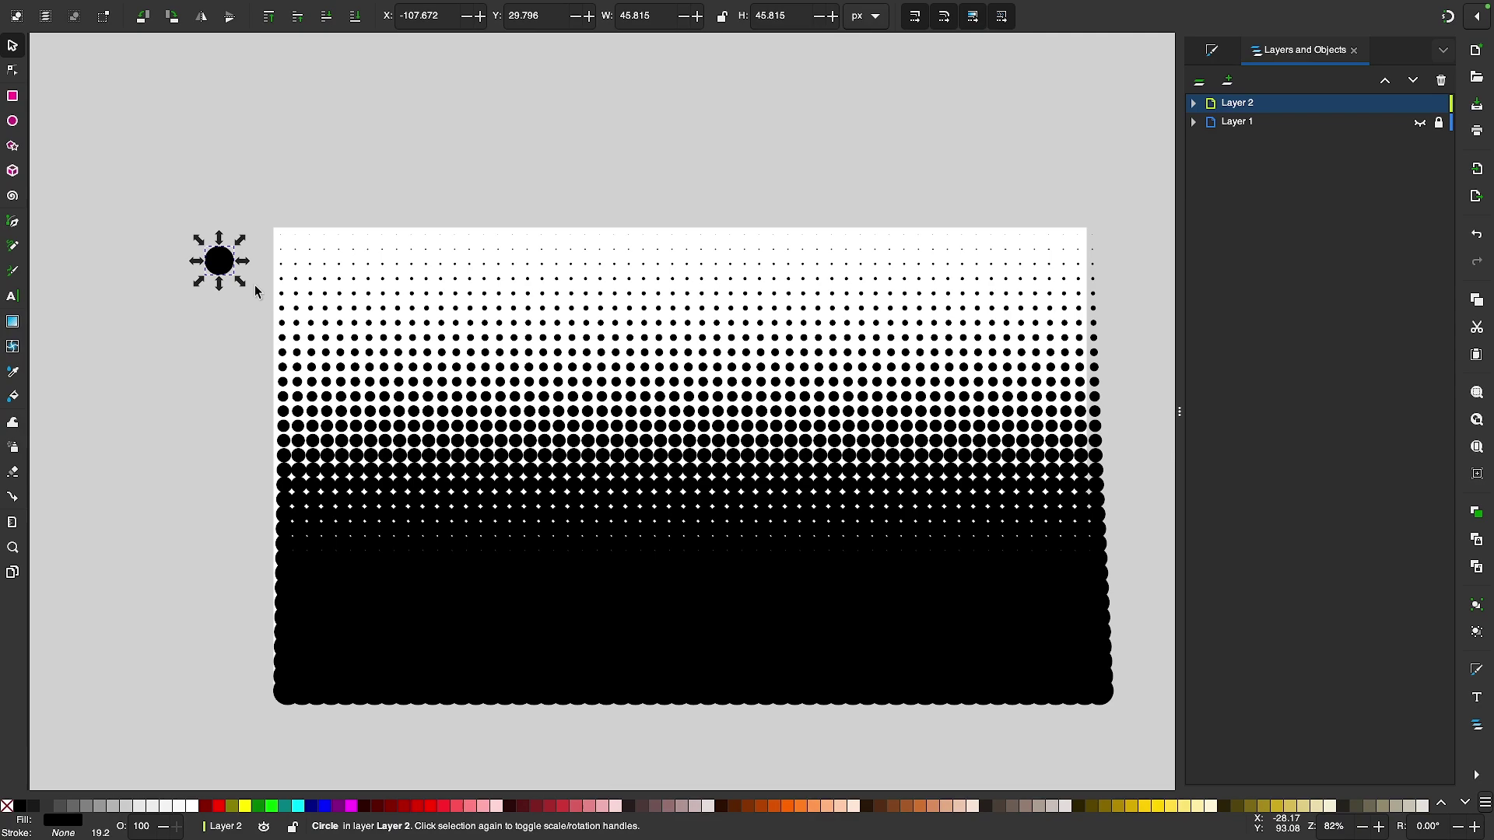
left_click_drag(245, 285, 244, 278)
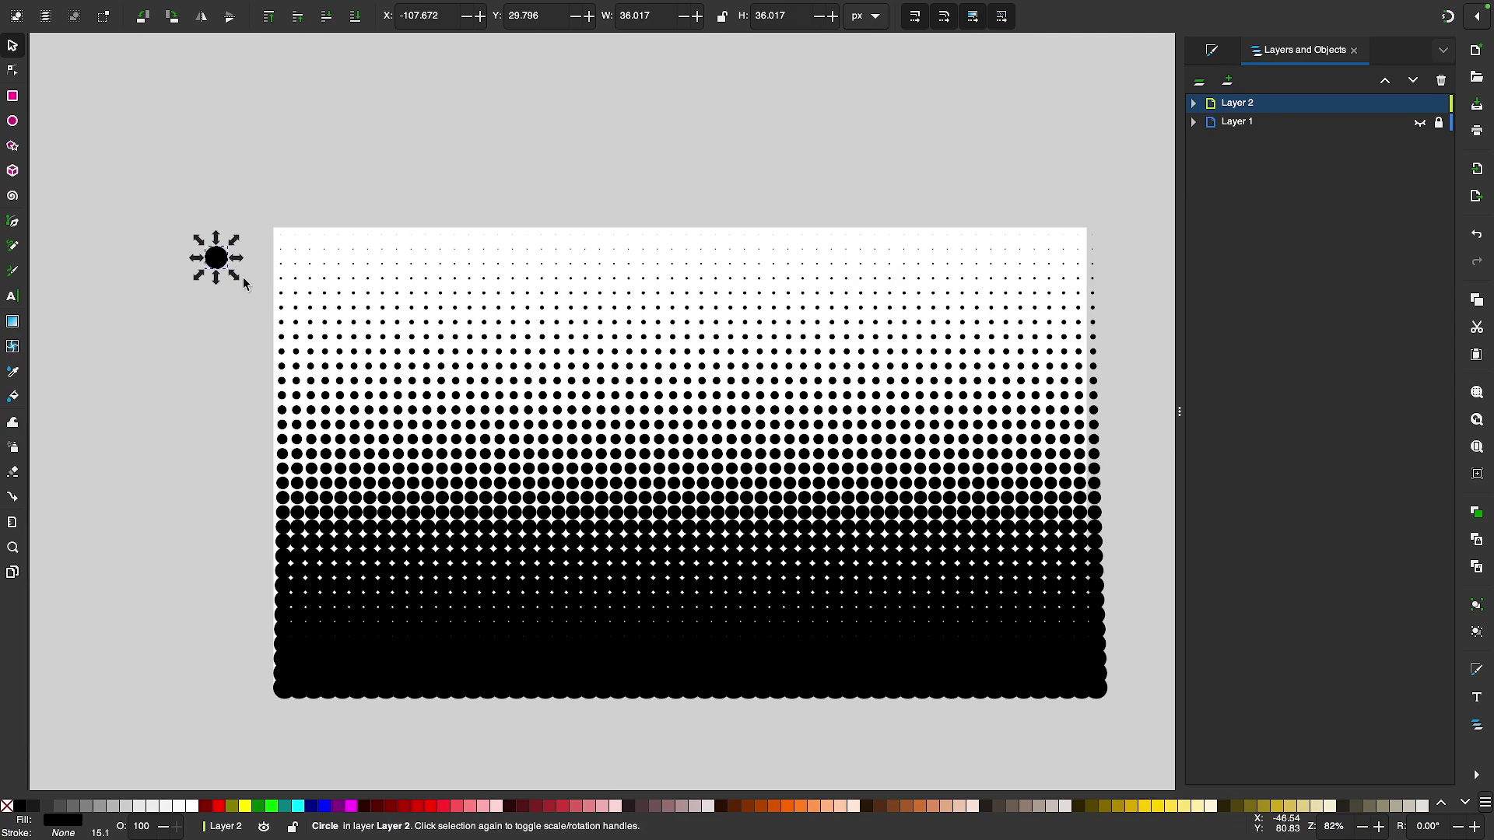
left_click(325, 806)
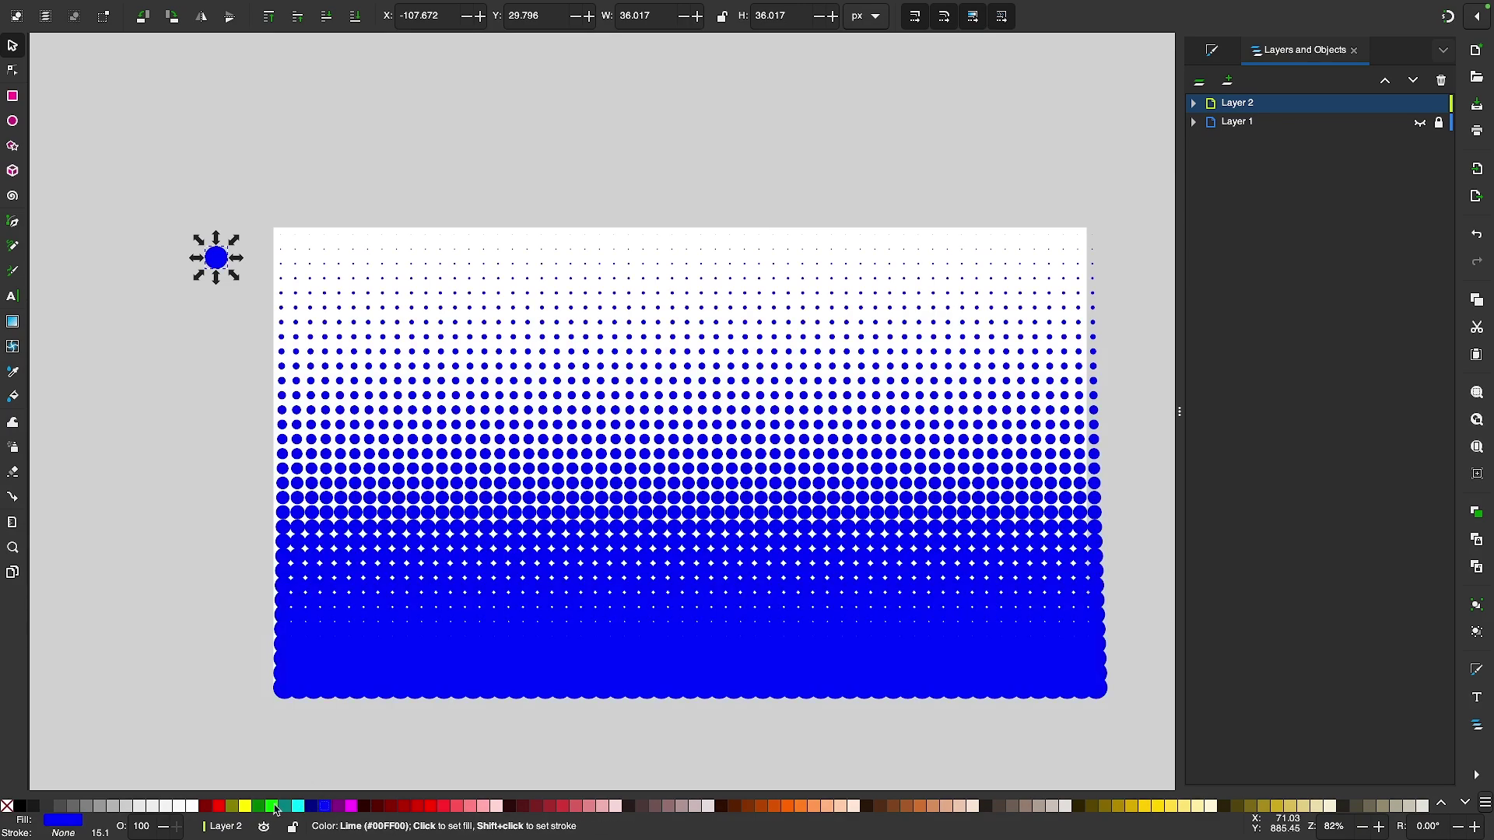
left_click(245, 806)
left_click(271, 806)
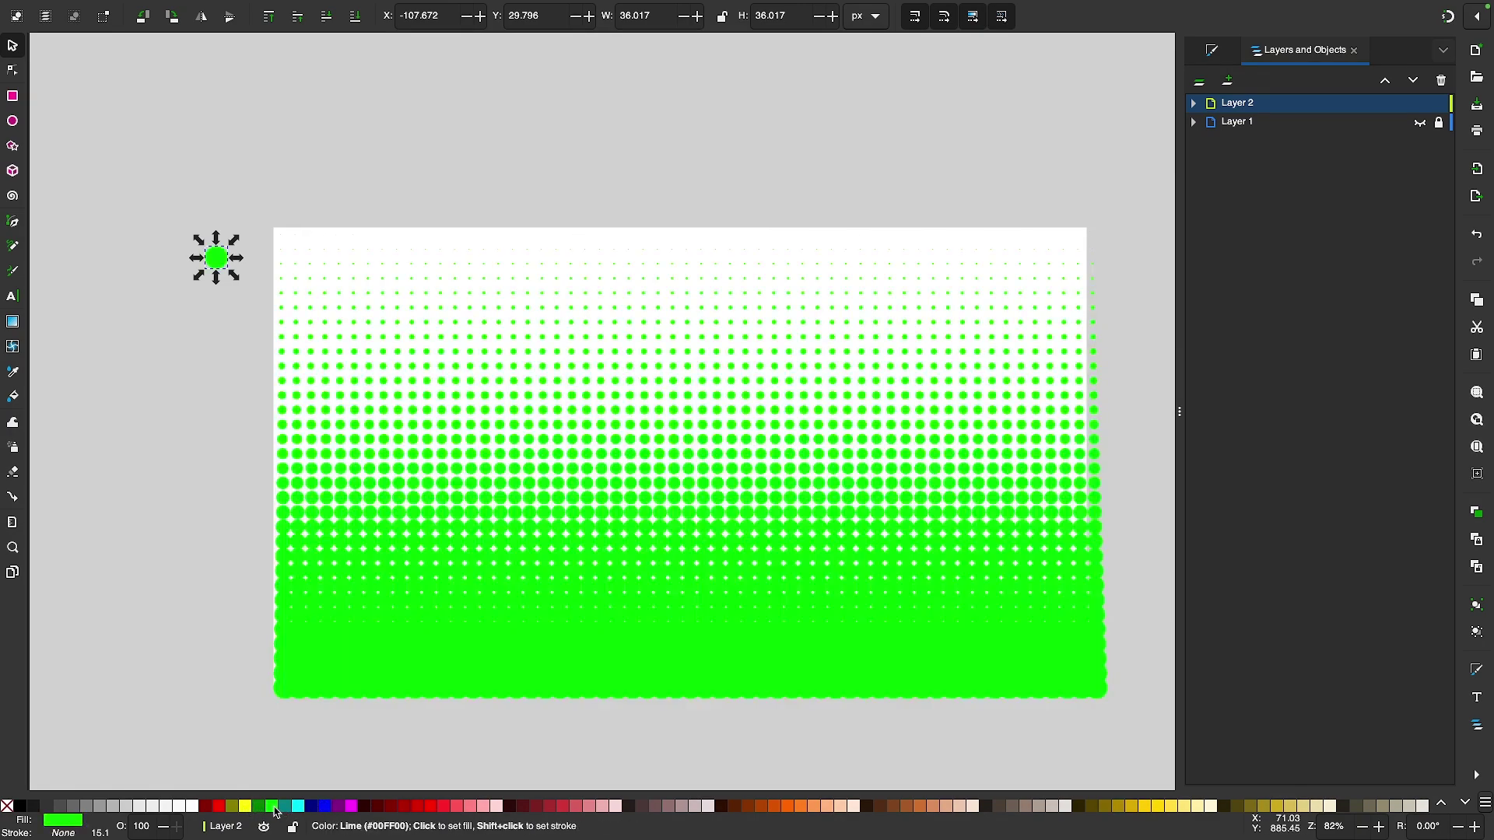
left_click(21, 807)
left_click(217, 539)
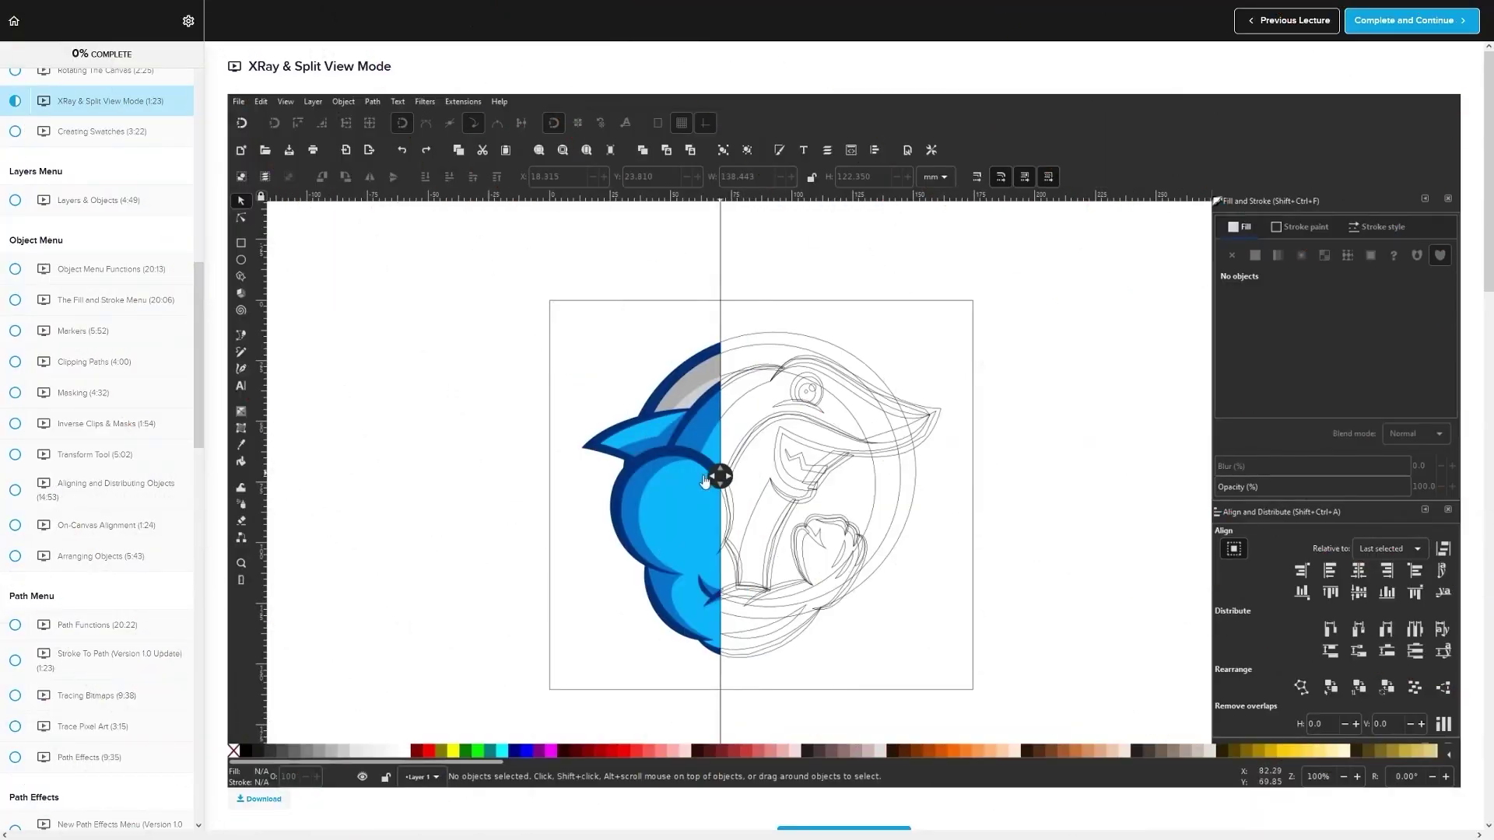
- Scroll down through the lecture's student questions and instructor replies
left_click_drag(751, 490, 640, 472)
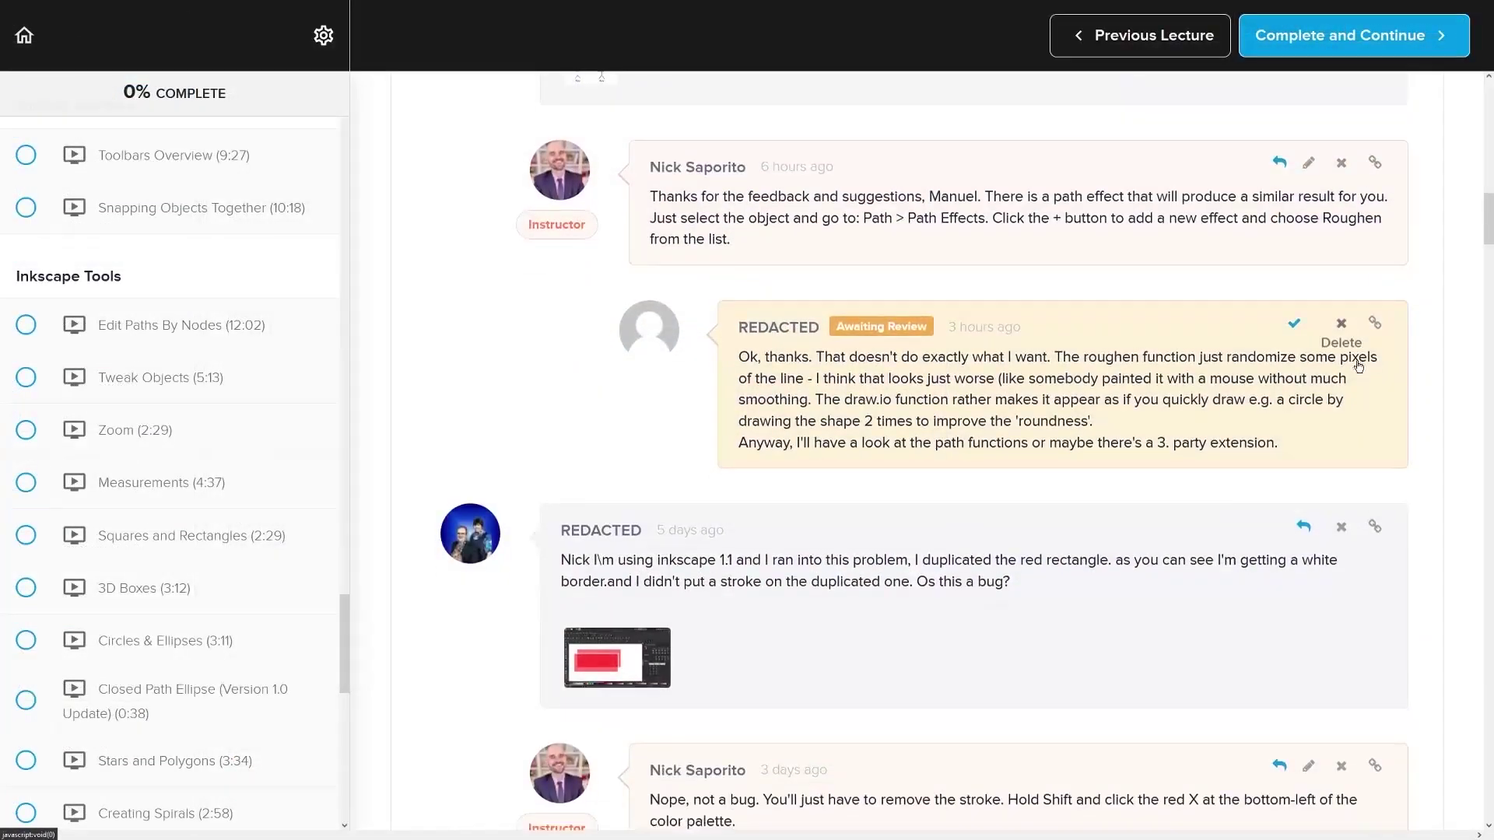
scroll(1391, 356, "down", 5)
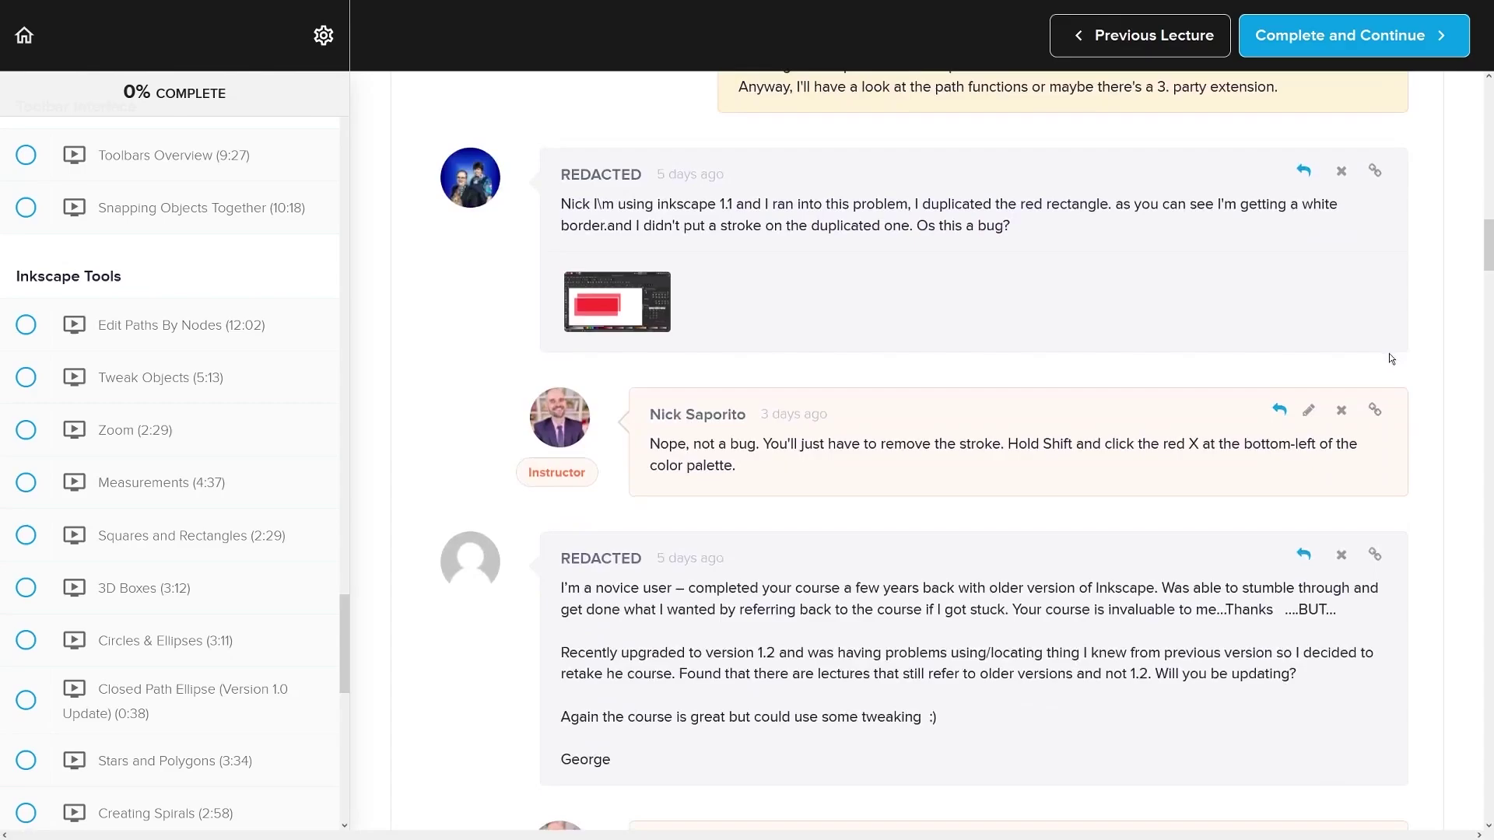
scroll(1394, 357, "down", 5)
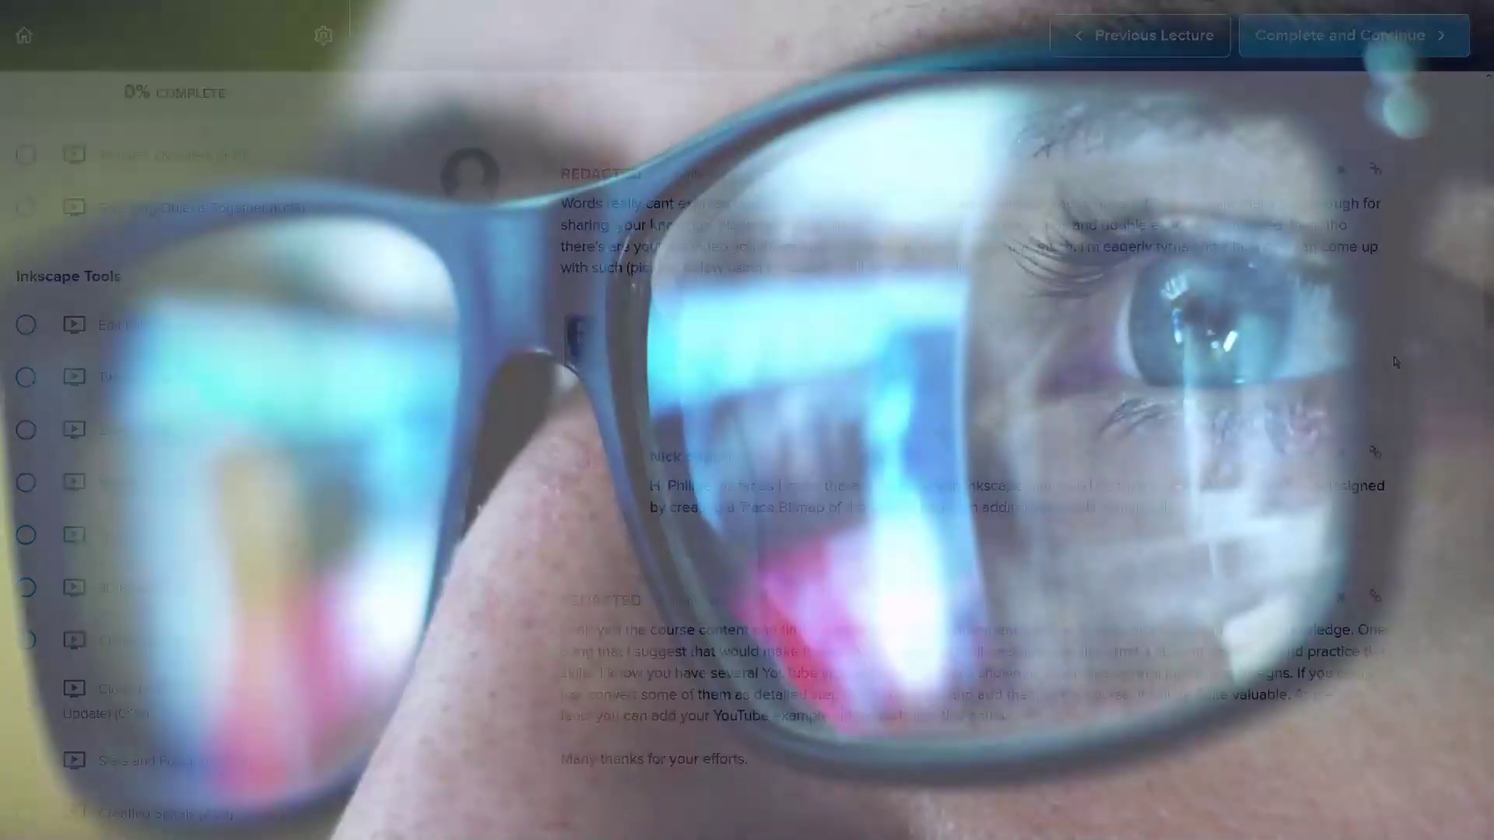